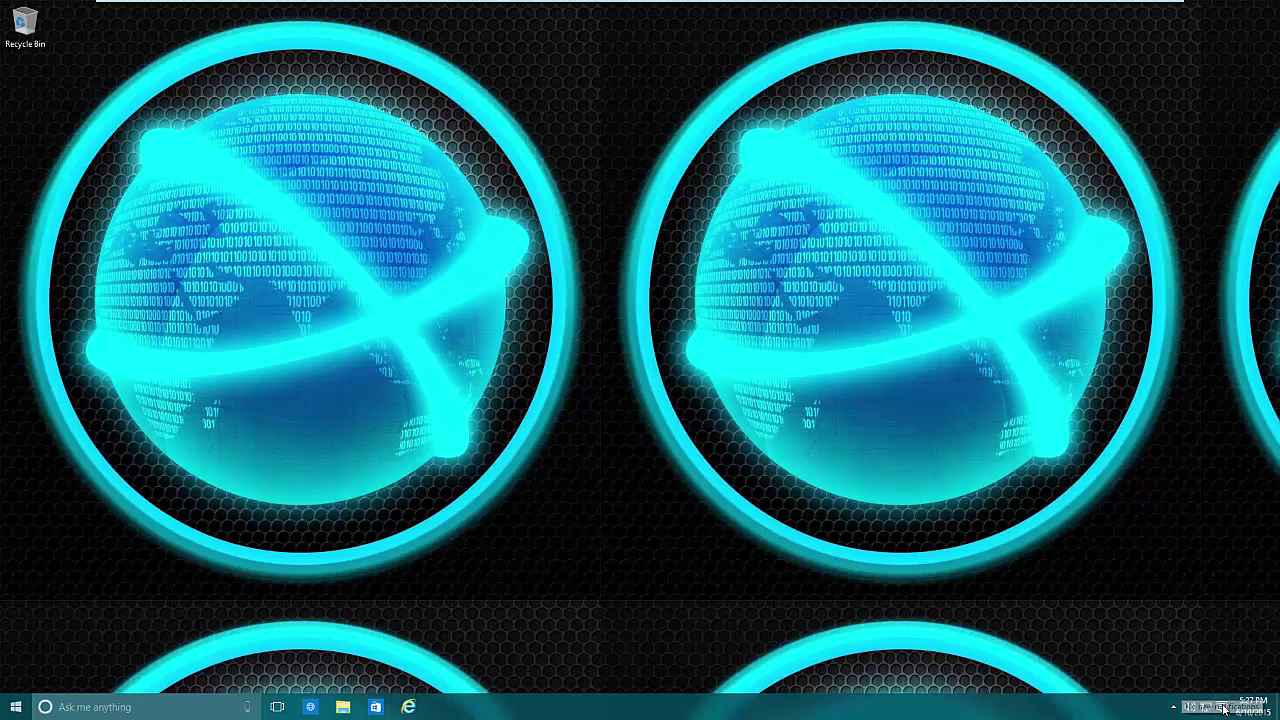
Open the Action Center from the taskbar to see notifications and quick-action tiles.
{"action": "left_click", "coordinate": [1226, 708]}
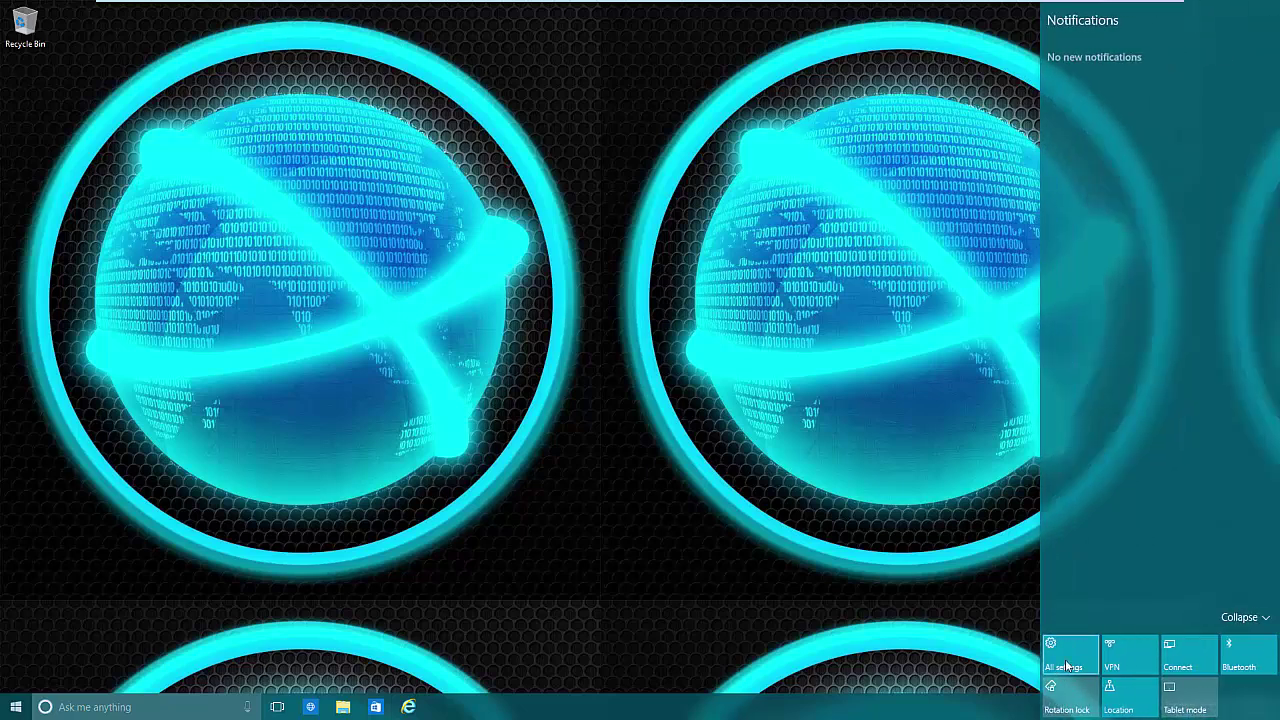
Close the Action Center and open Settings on the Ease of Access Narrator page.
{"action": "left_click", "coordinate": [905, 626]}
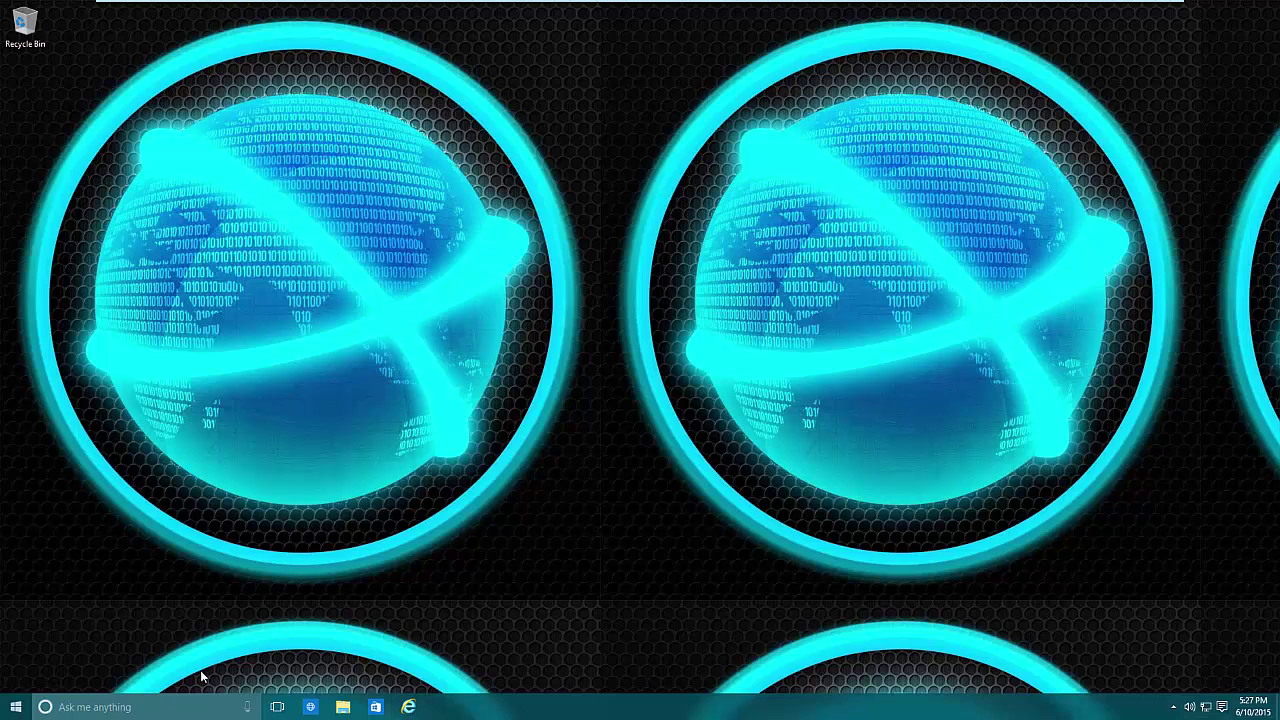
{"action": "left_click", "coordinate": [12, 702]}
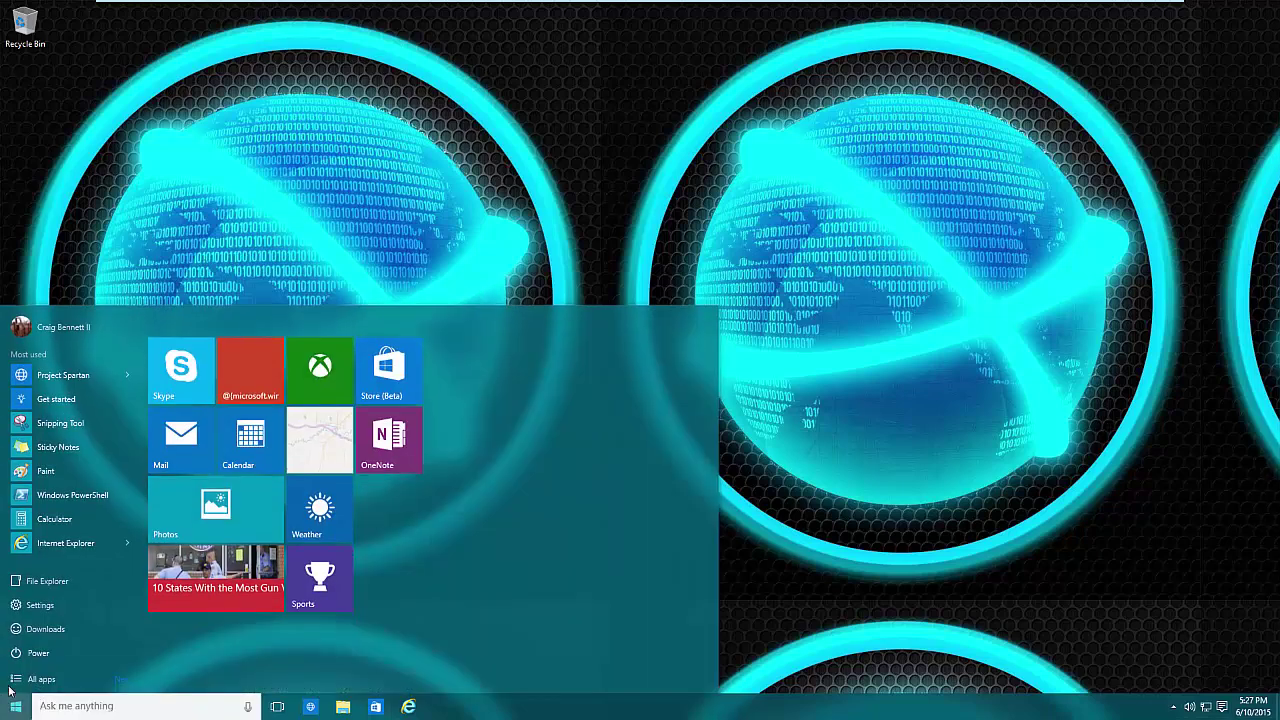
{"action": "left_click", "coordinate": [40, 605]}
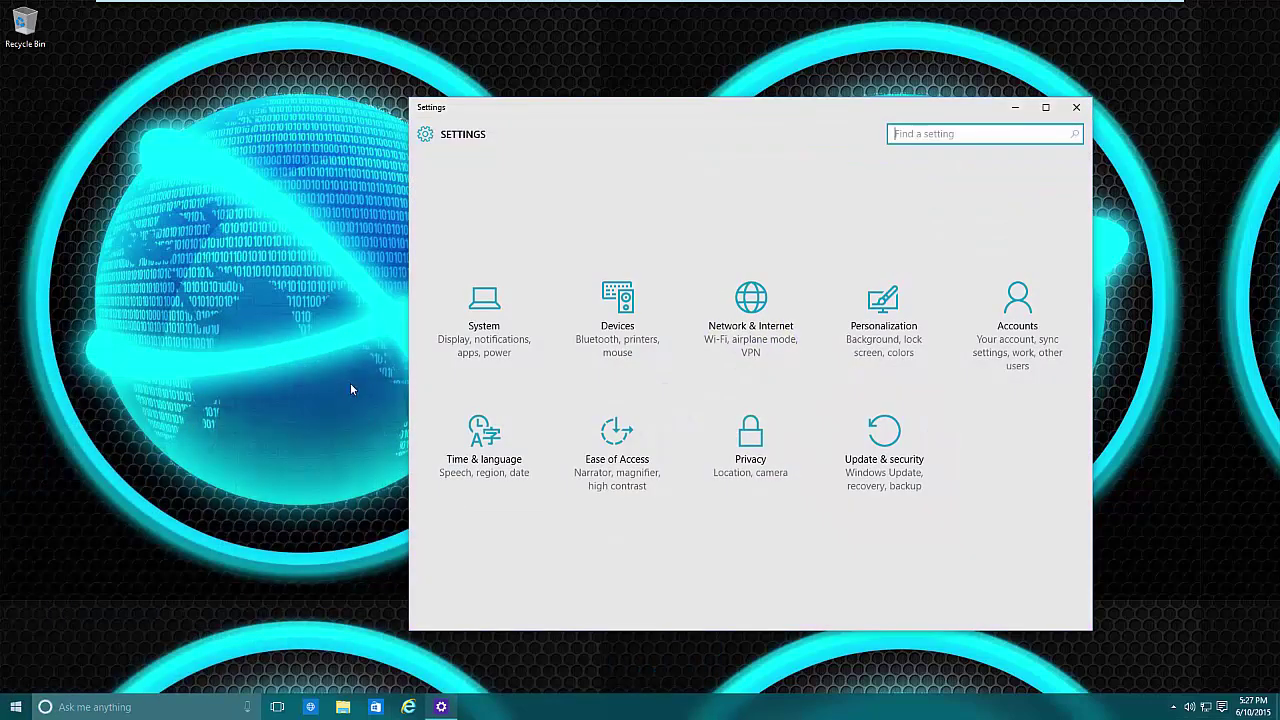
{"action": "left_click", "coordinate": [614, 473]}
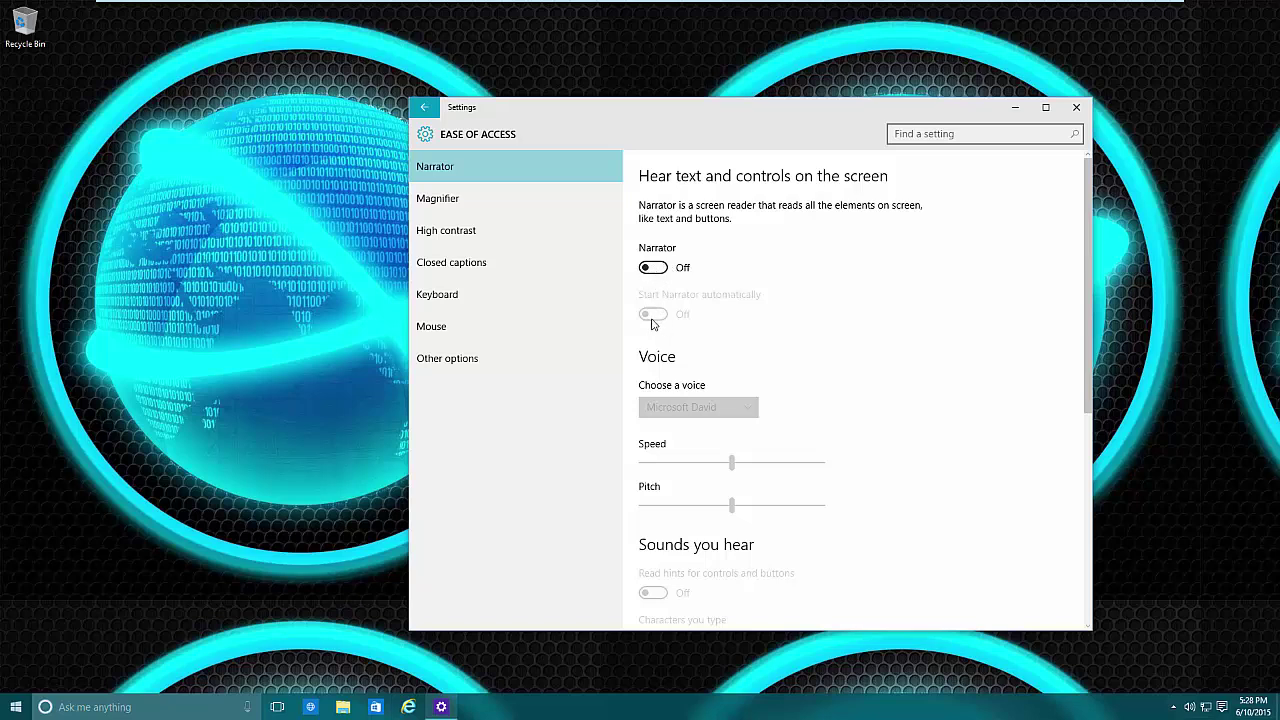
Switch Narrator on and then back off.
{"action": "left_click", "coordinate": [655, 267]}
{"action": "left_click", "coordinate": [663, 269]}
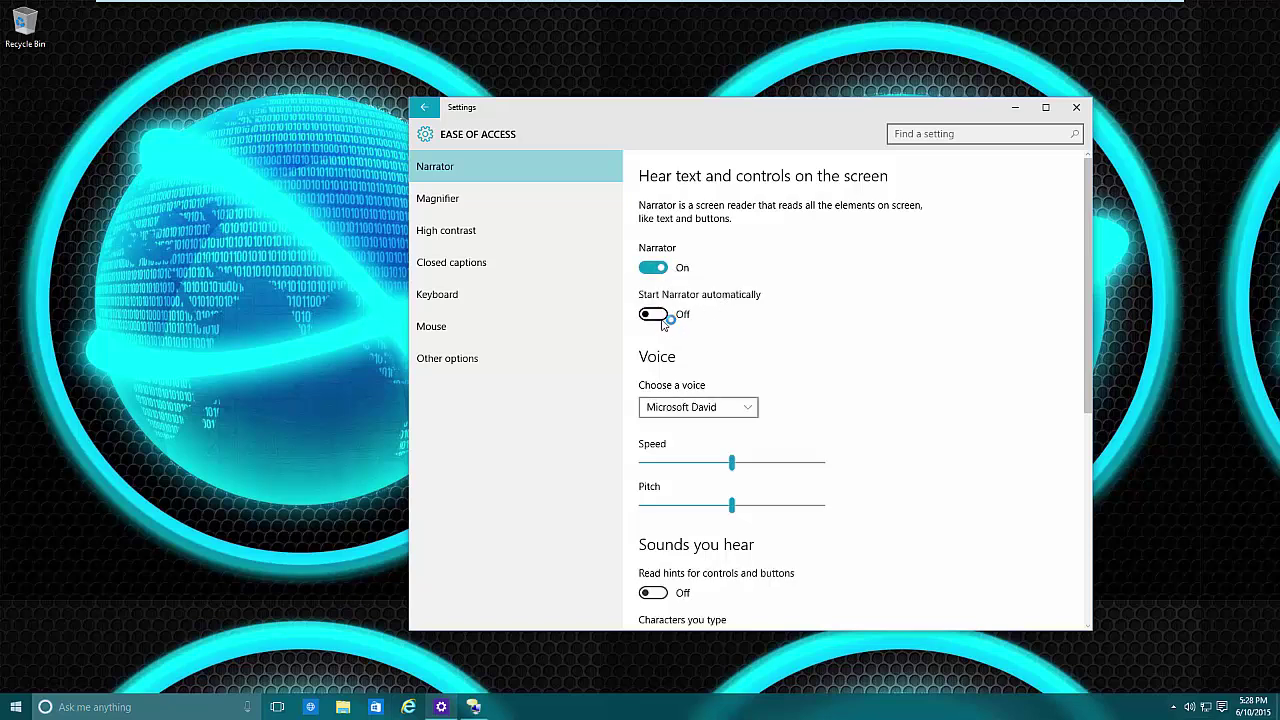
{"action": "left_click", "coordinate": [660, 267]}
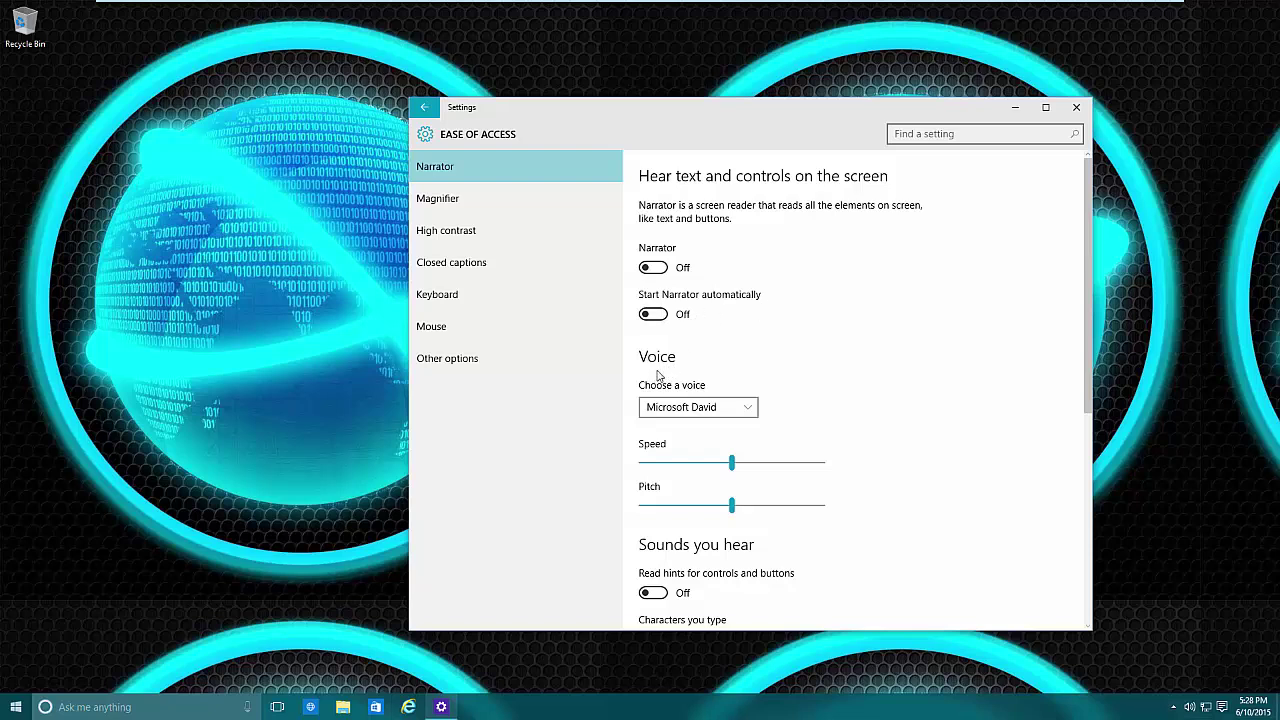
Check the Narrator voice list, keeping Microsoft Zira, and scroll through the Narrator options.
{"action": "left_click", "coordinate": [692, 402]}
{"action": "left_click", "coordinate": [757, 380]}
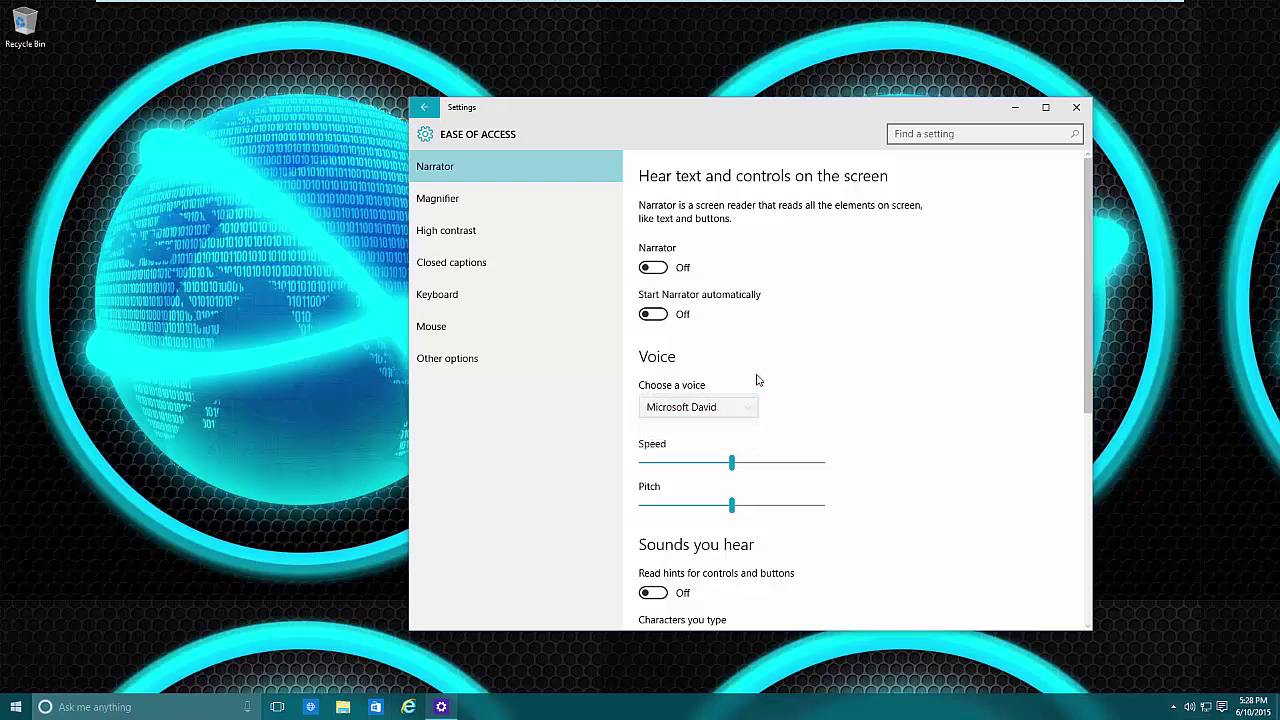
{"action": "scroll", "coordinate": [746, 408], "scroll_direction": "down", "scroll_amount": 1}
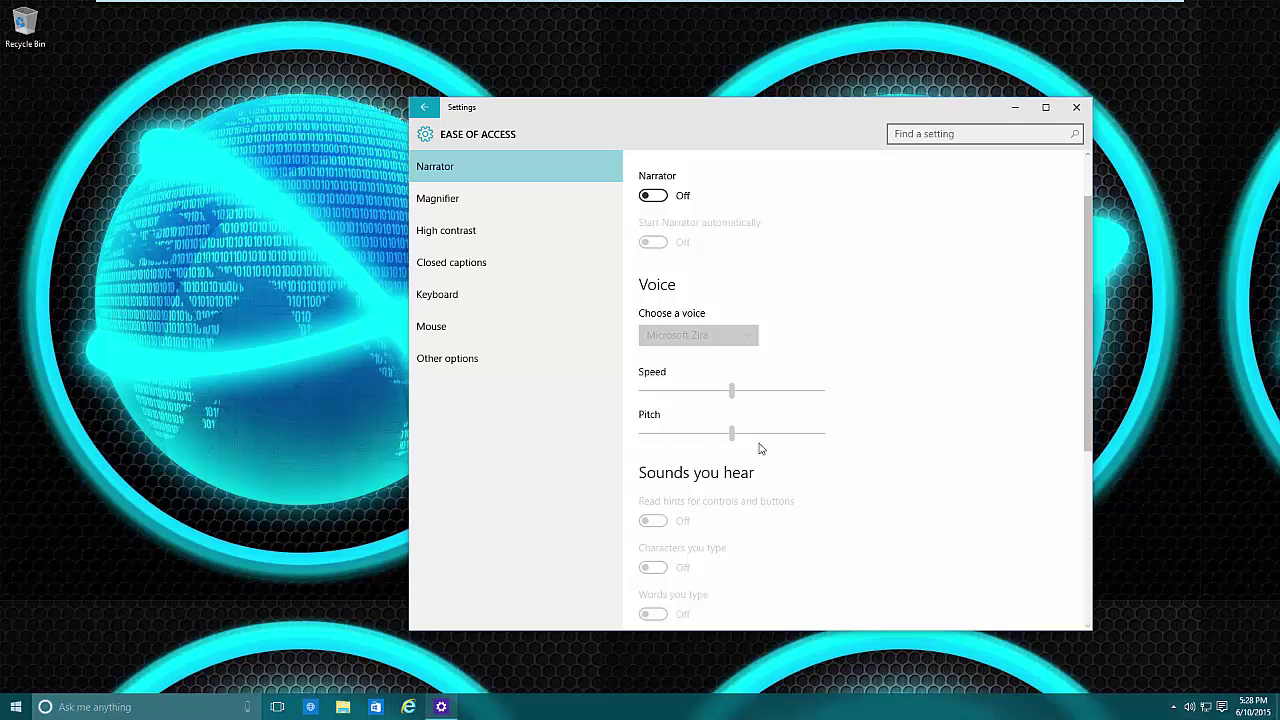
{"action": "scroll", "coordinate": [760, 449], "scroll_direction": "down", "scroll_amount": 3}
{"action": "scroll", "coordinate": [711, 509], "scroll_direction": "down", "scroll_amount": 1}
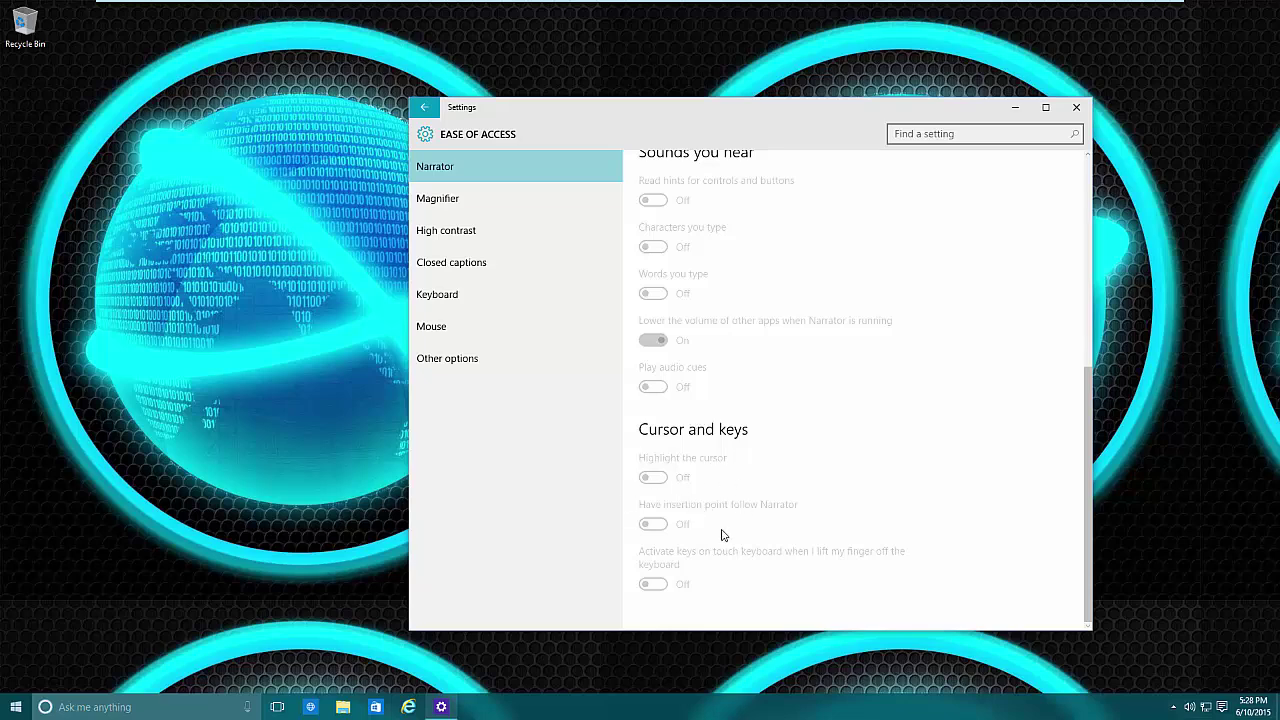
{"action": "scroll", "coordinate": [698, 436], "scroll_direction": "up", "scroll_amount": 5}
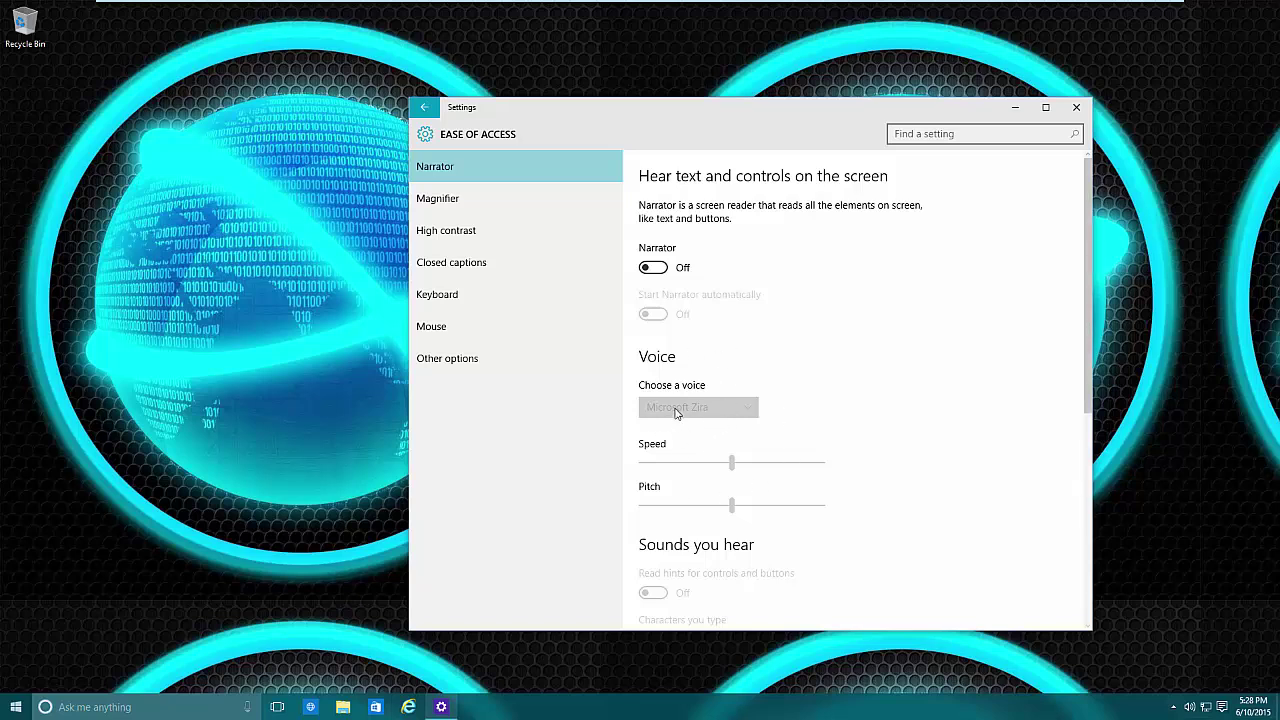
{"action": "left_click", "coordinate": [476, 202]}
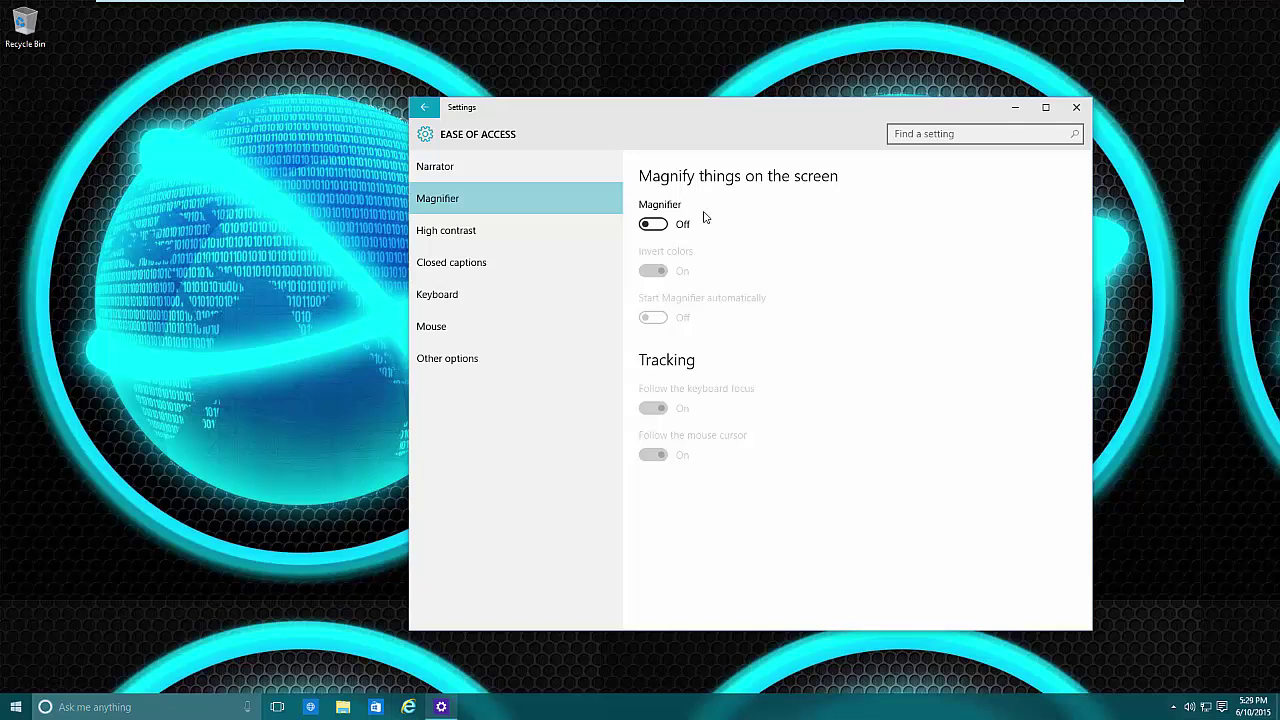
Turn Magnifier on and toggle Invert colors, leaving it off.
{"action": "left_click", "coordinate": [652, 225]}
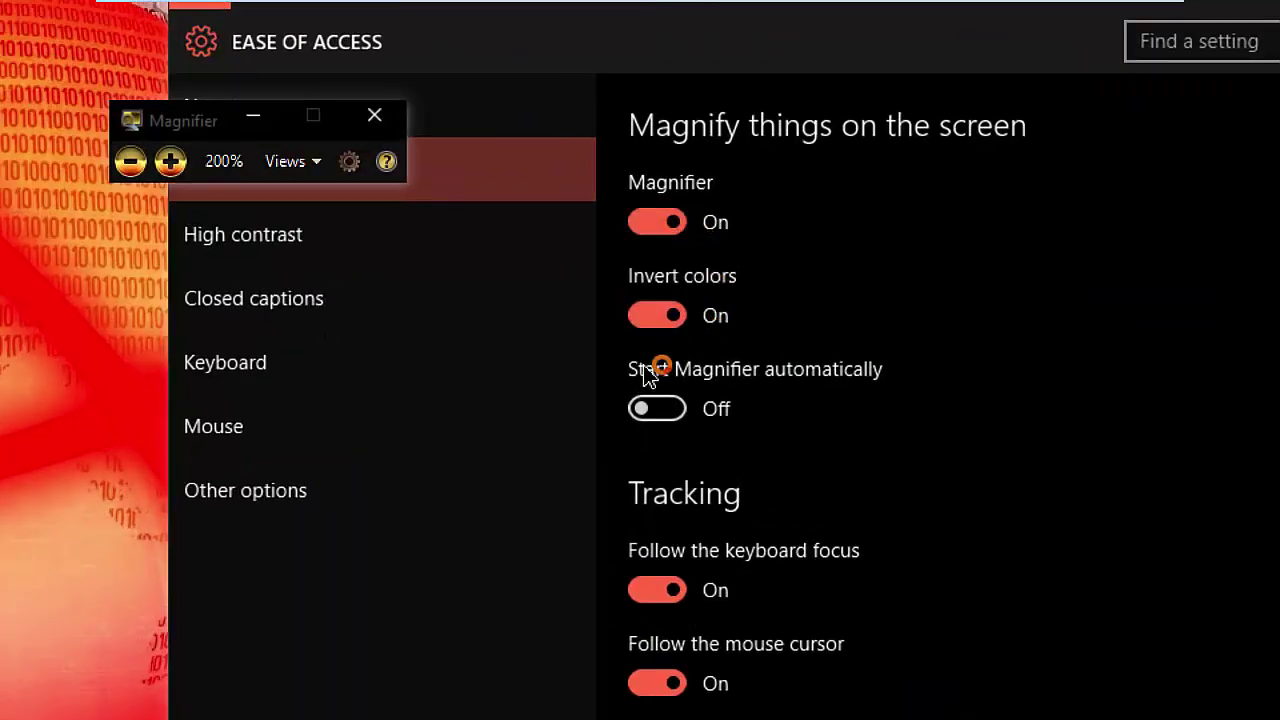
{"action": "left_click", "coordinate": [680, 322]}
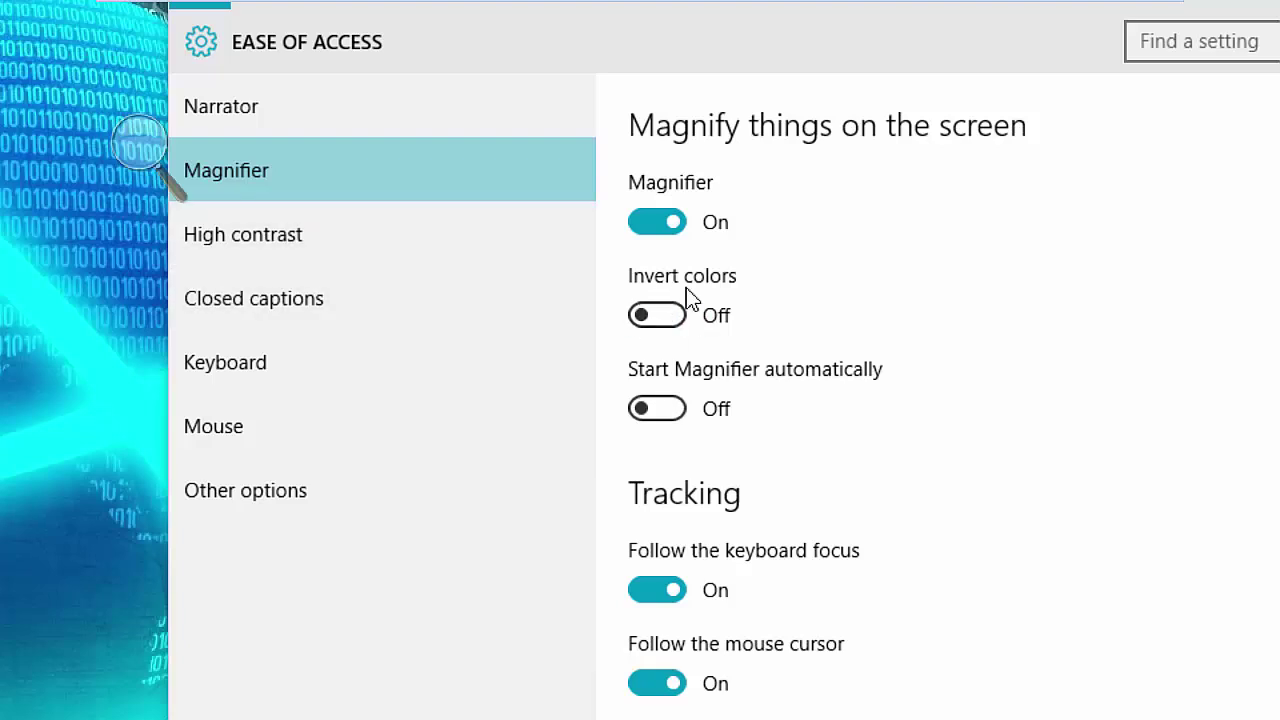
{"action": "left_click", "coordinate": [663, 315]}
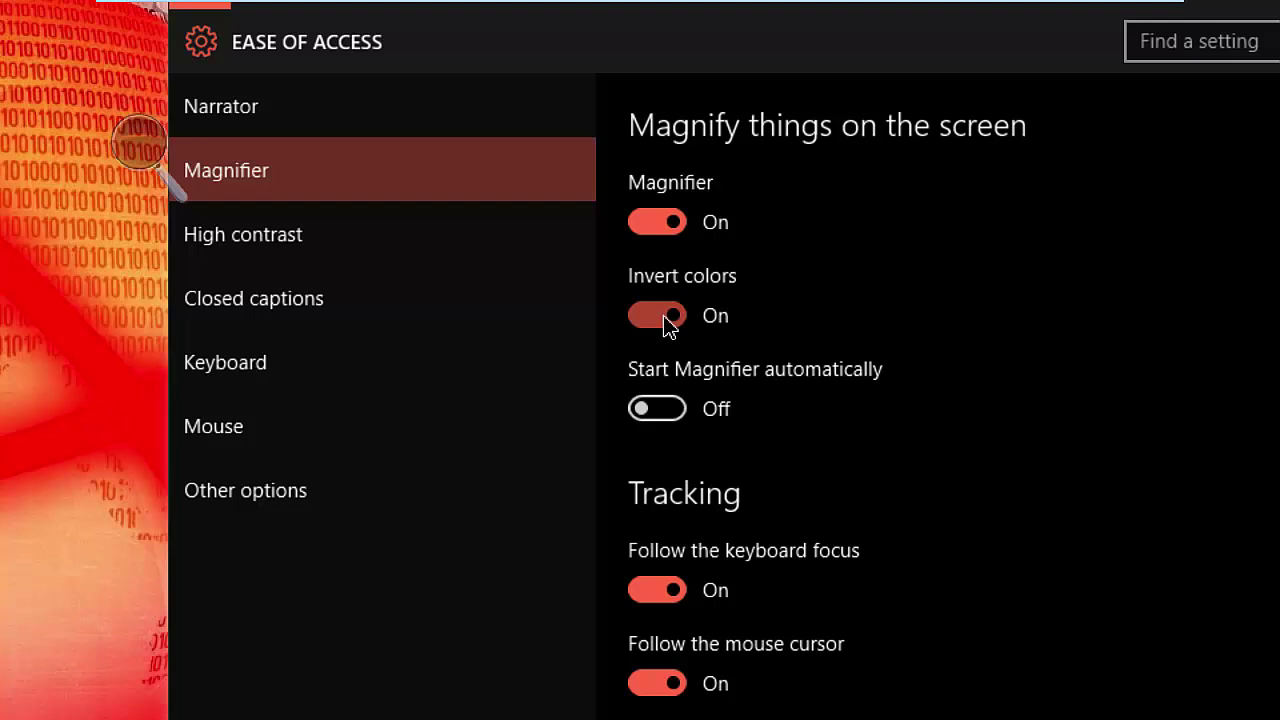
{"action": "left_click", "coordinate": [655, 315]}
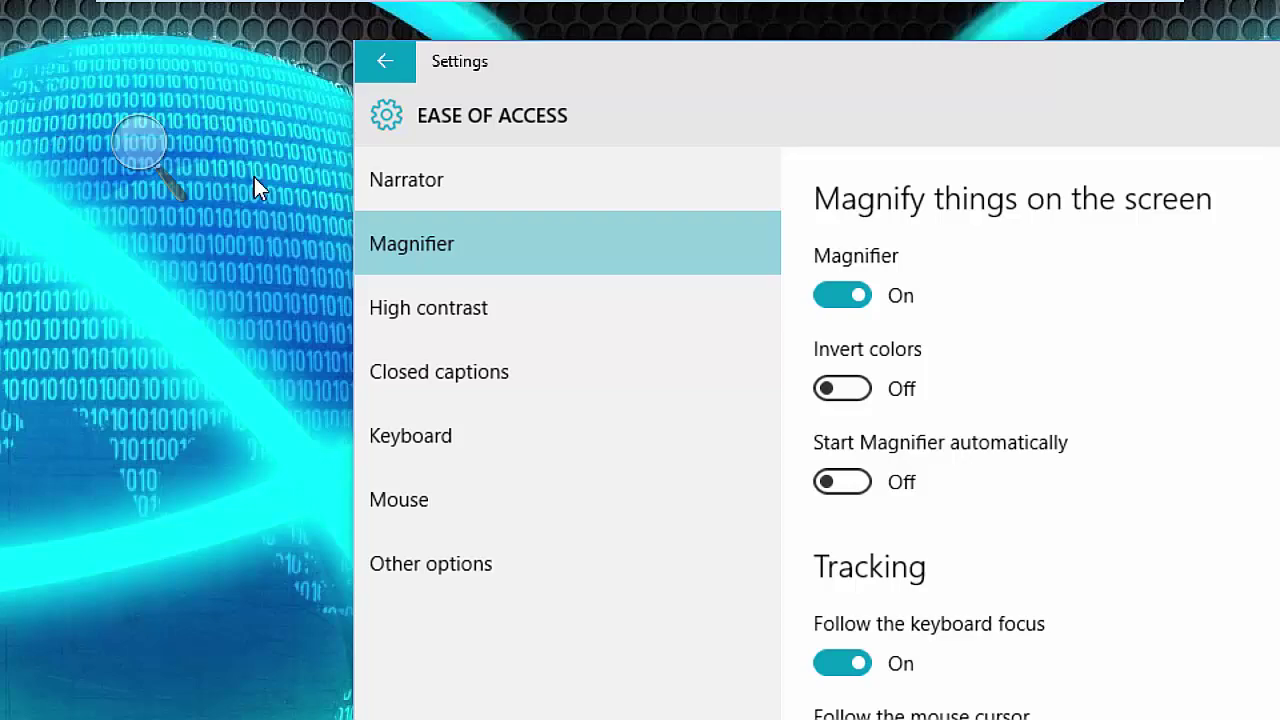
Zoom the Magnifier out to 100%, then in to 125%.
{"action": "left_click", "coordinate": [136, 140]}
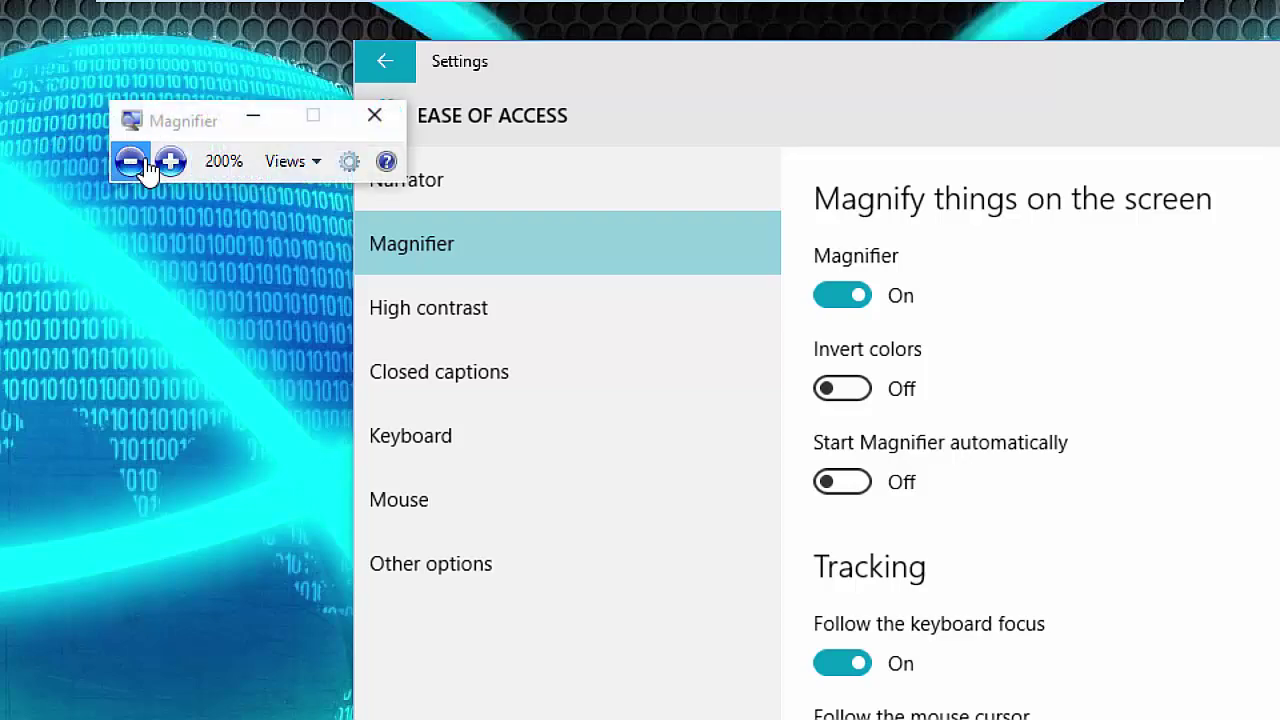
{"action": "left_click", "coordinate": [130, 161]}
{"action": "left_click", "coordinate": [130, 160]}
{"action": "left_click", "coordinate": [130, 158]}
{"action": "left_click", "coordinate": [130, 158]}
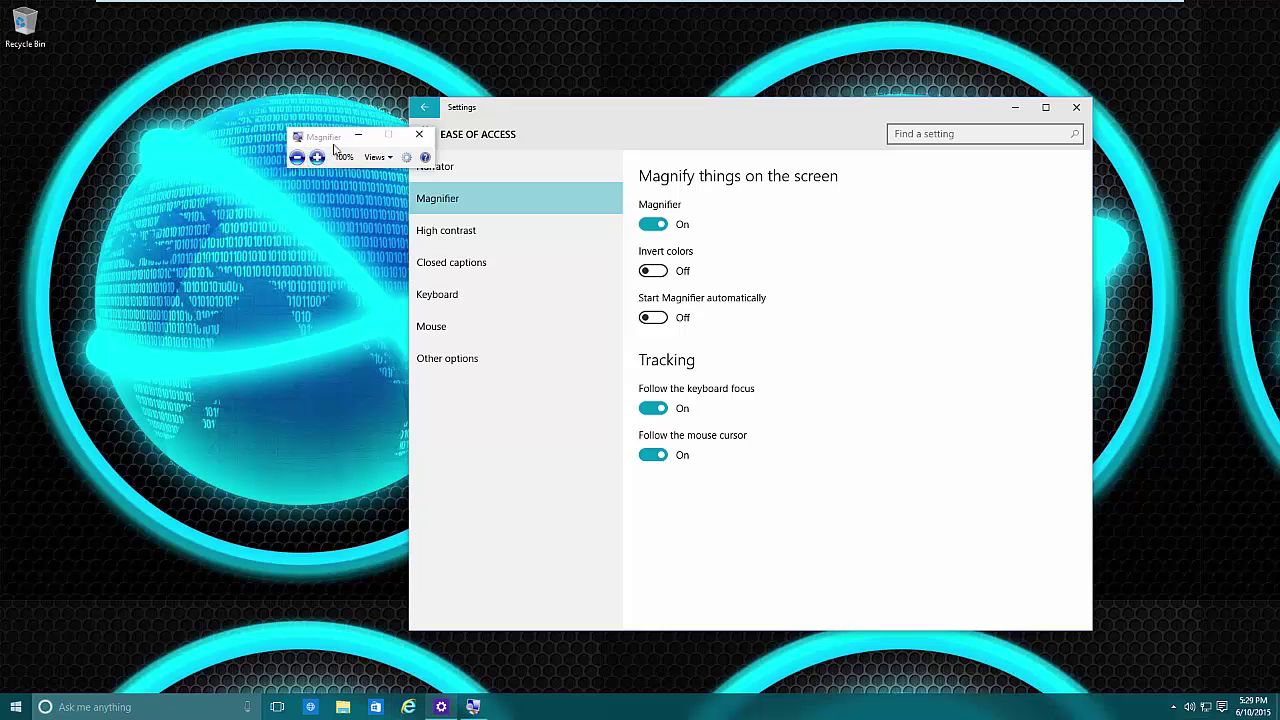
{"action": "left_click_drag", "start_coordinate": [335, 137], "coordinate": [299, 185]}
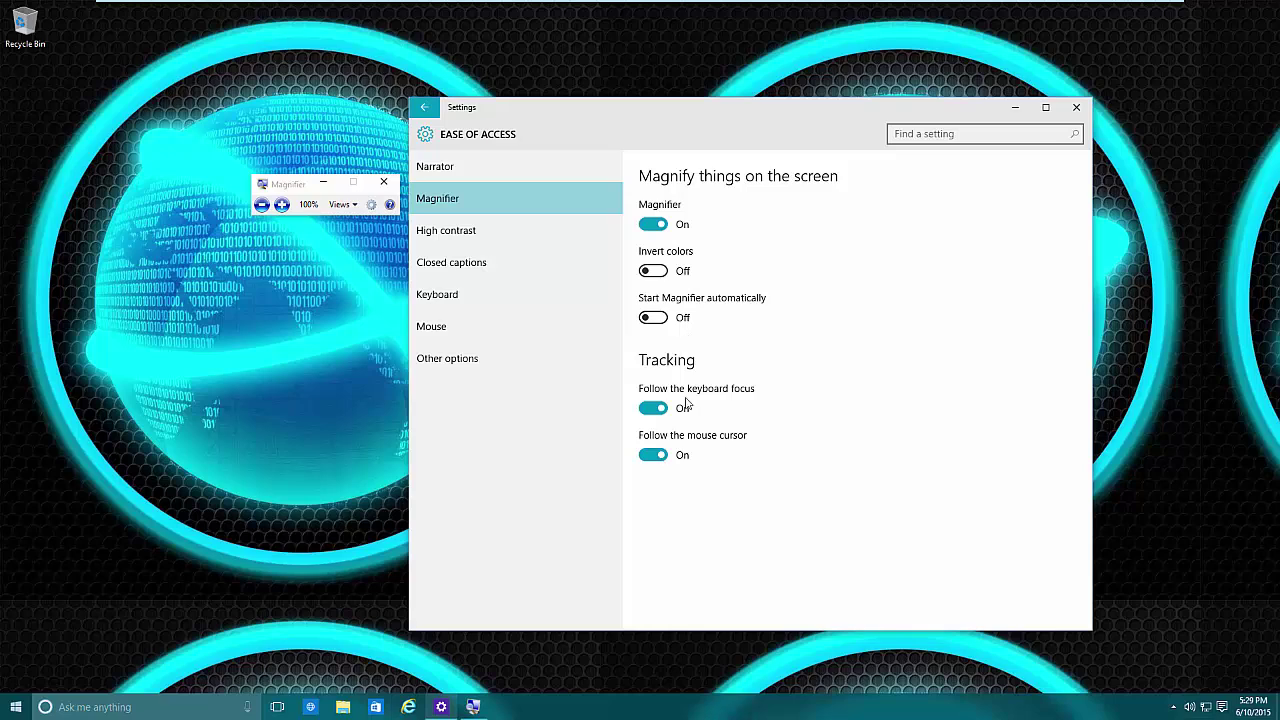
{"action": "left_click", "coordinate": [281, 204]}
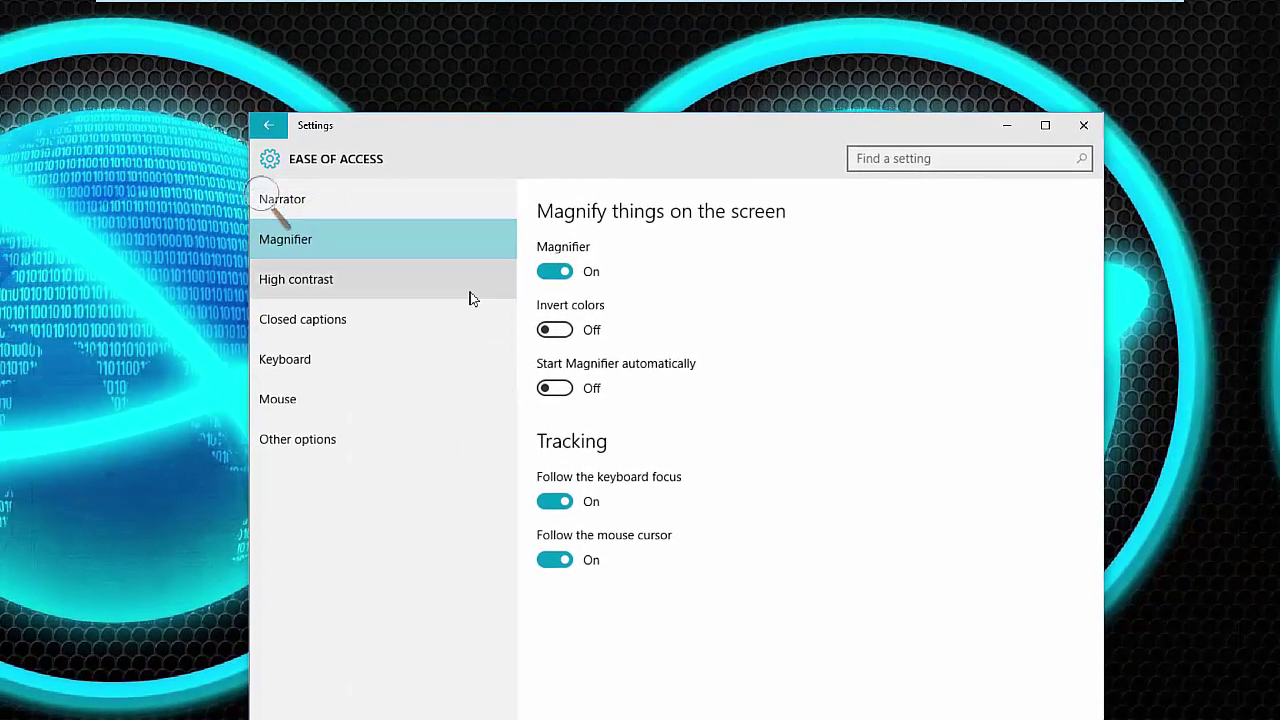
Turn Magnifier off and apply the high-contrast theme 'a'.
{"action": "left_click", "coordinate": [548, 262]}
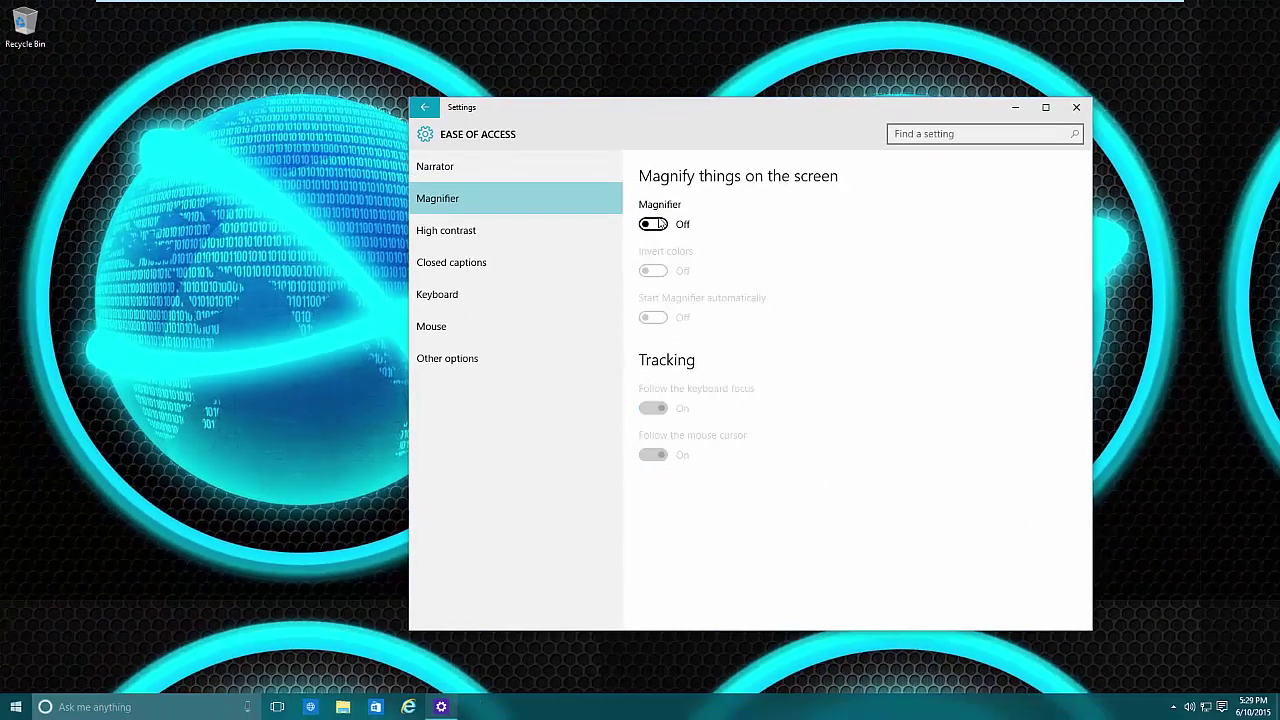
{"action": "left_click", "coordinate": [494, 240]}
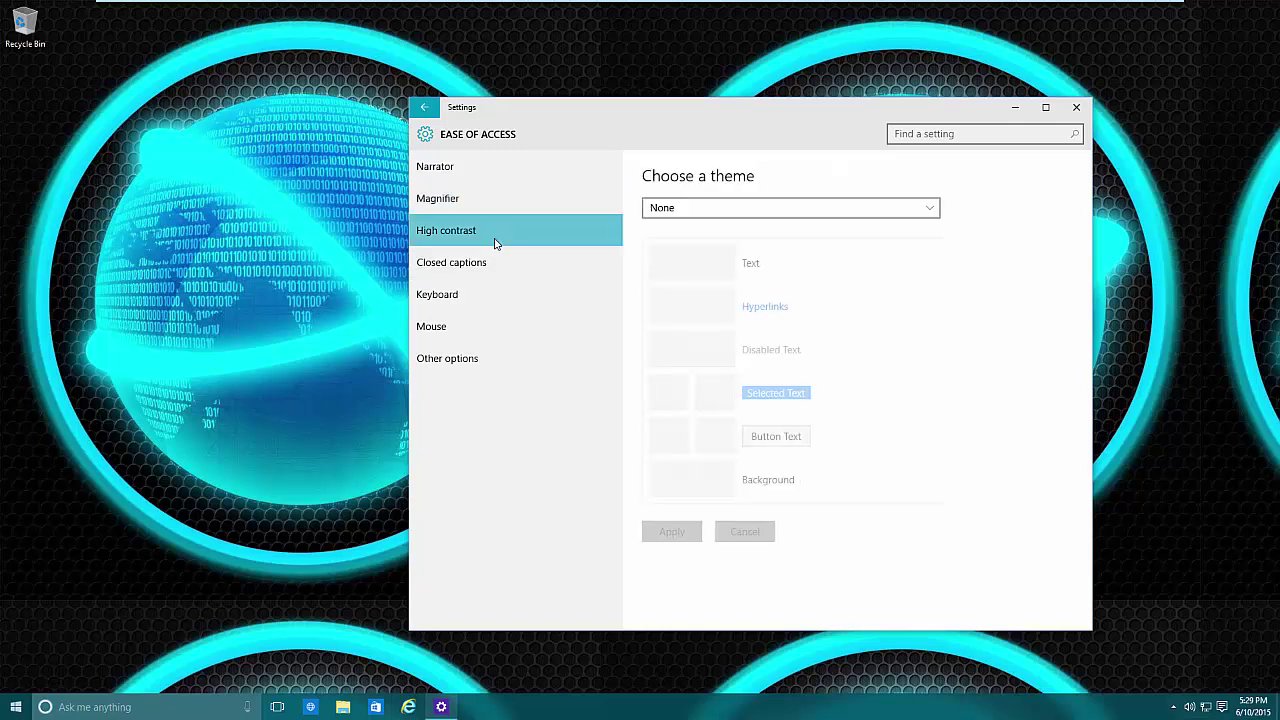
{"action": "left_click", "coordinate": [757, 212]}
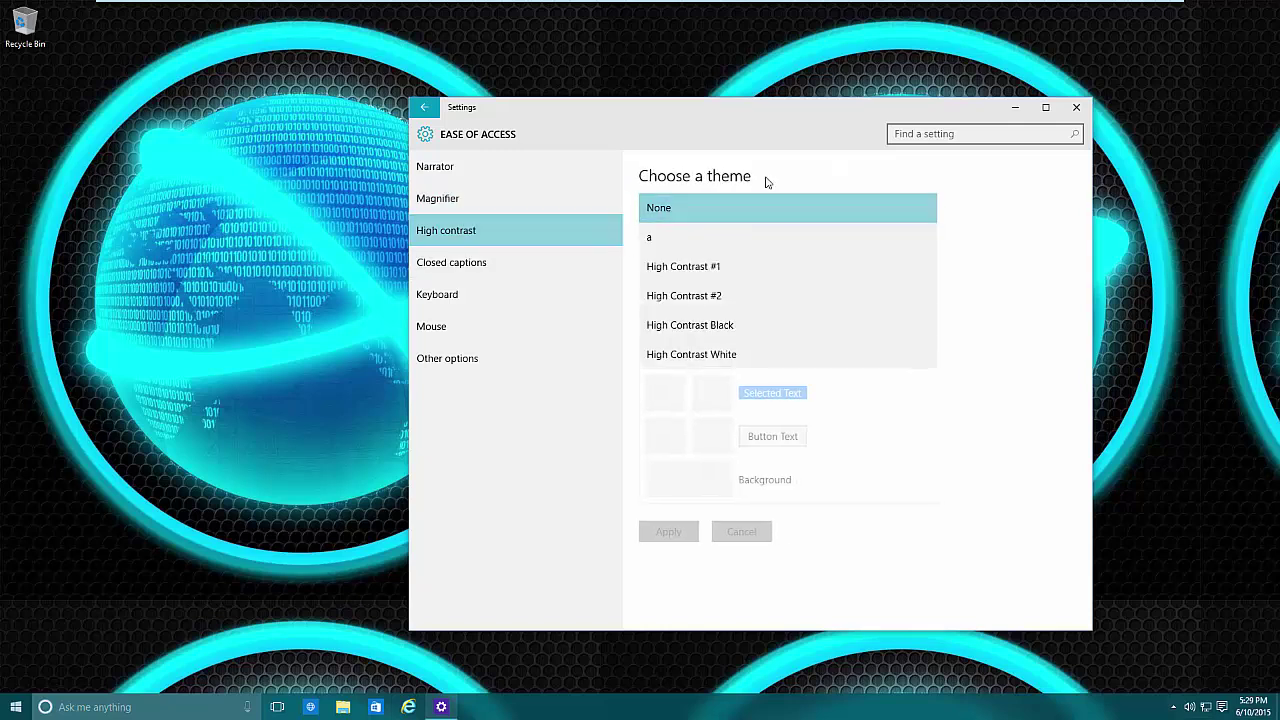
{"action": "left_click", "coordinate": [752, 240]}
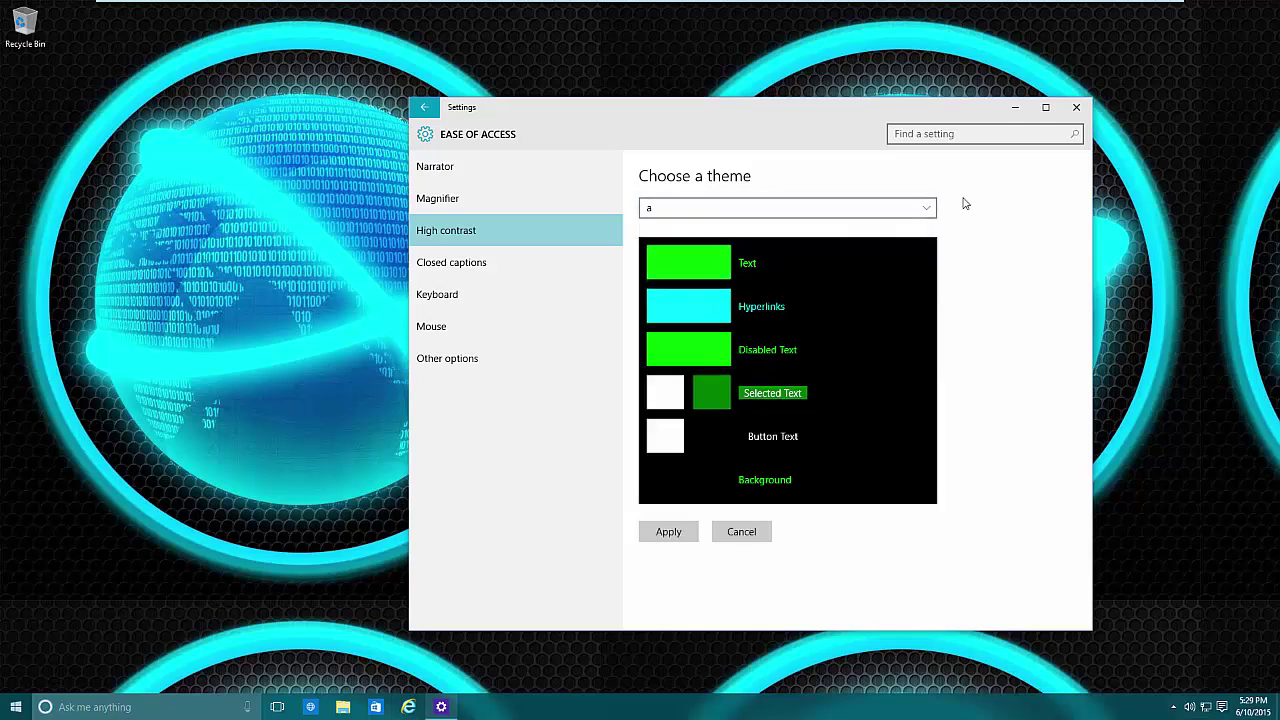
{"action": "left_click", "coordinate": [664, 532]}
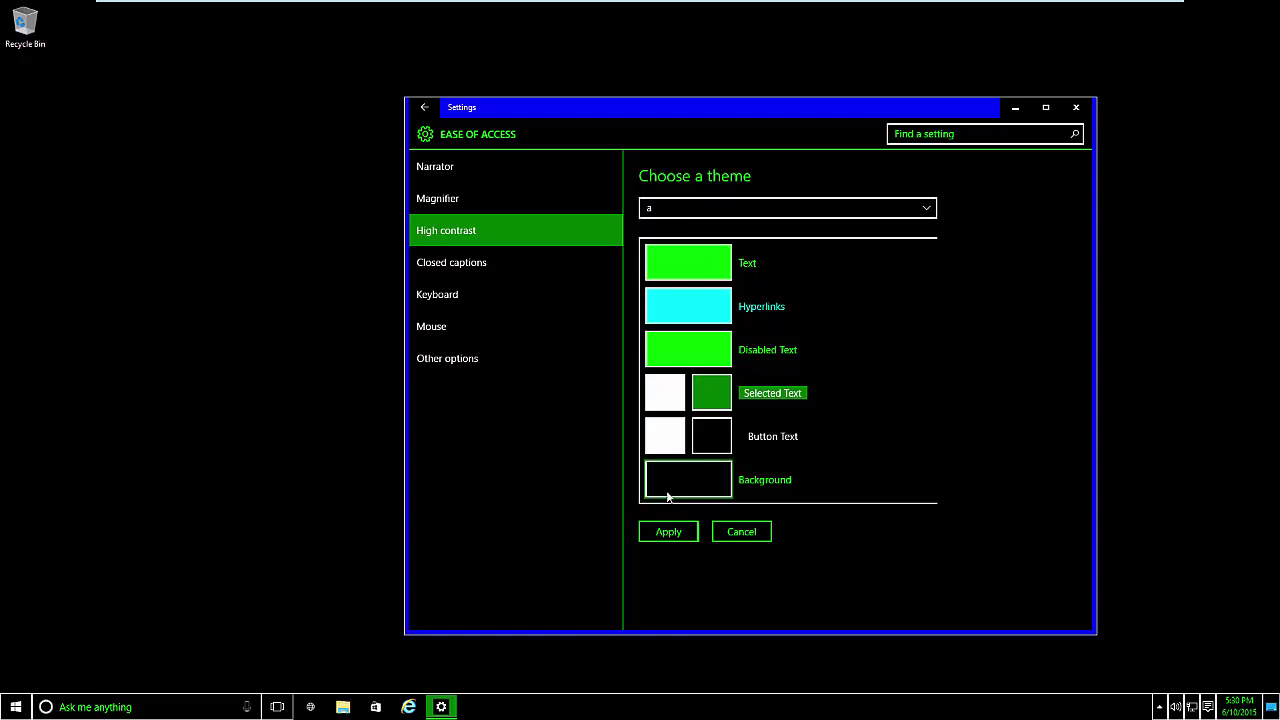
Set the high-contrast theme back to None and apply it.
{"action": "left_click", "coordinate": [723, 208]}
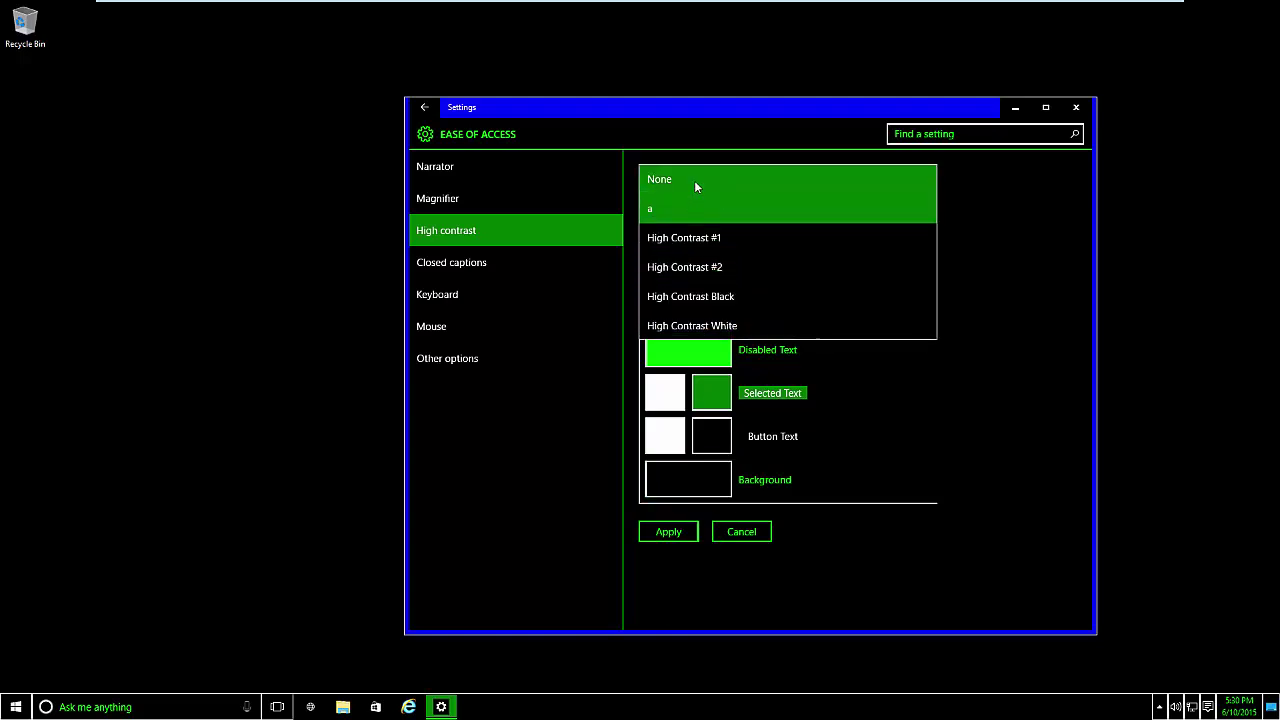
{"action": "left_click", "coordinate": [694, 180]}
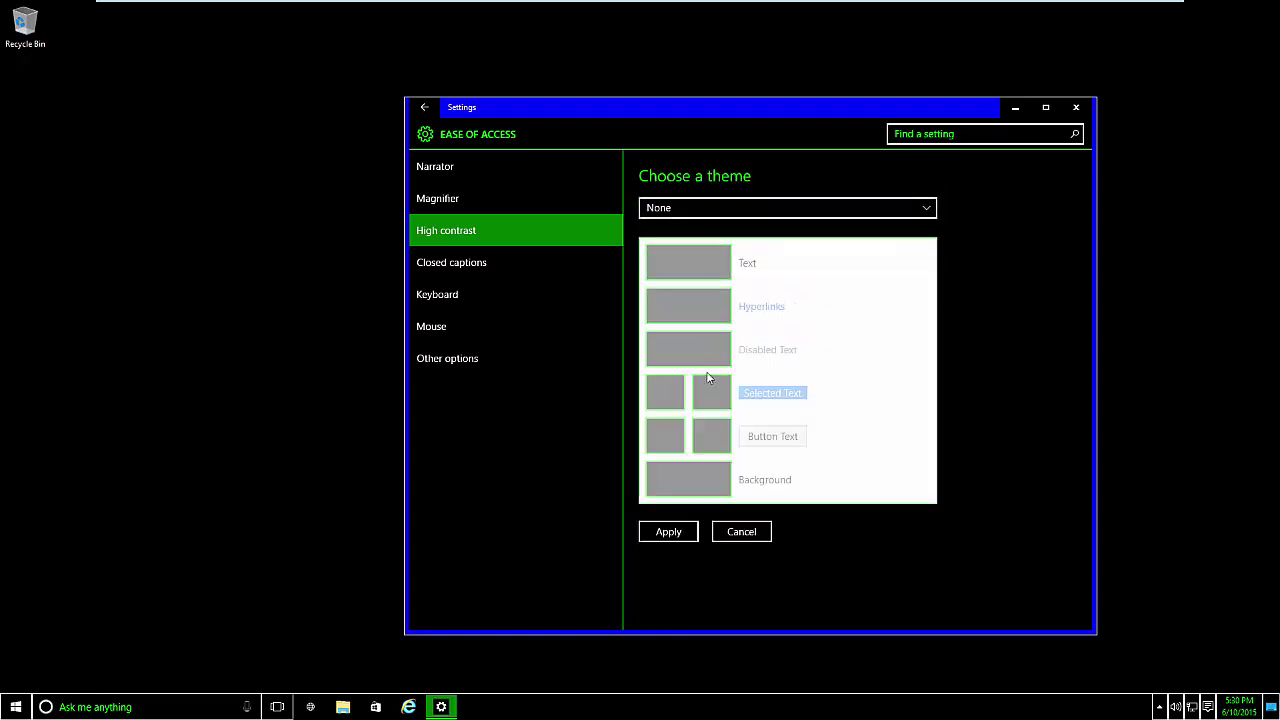
{"action": "left_click", "coordinate": [692, 533]}
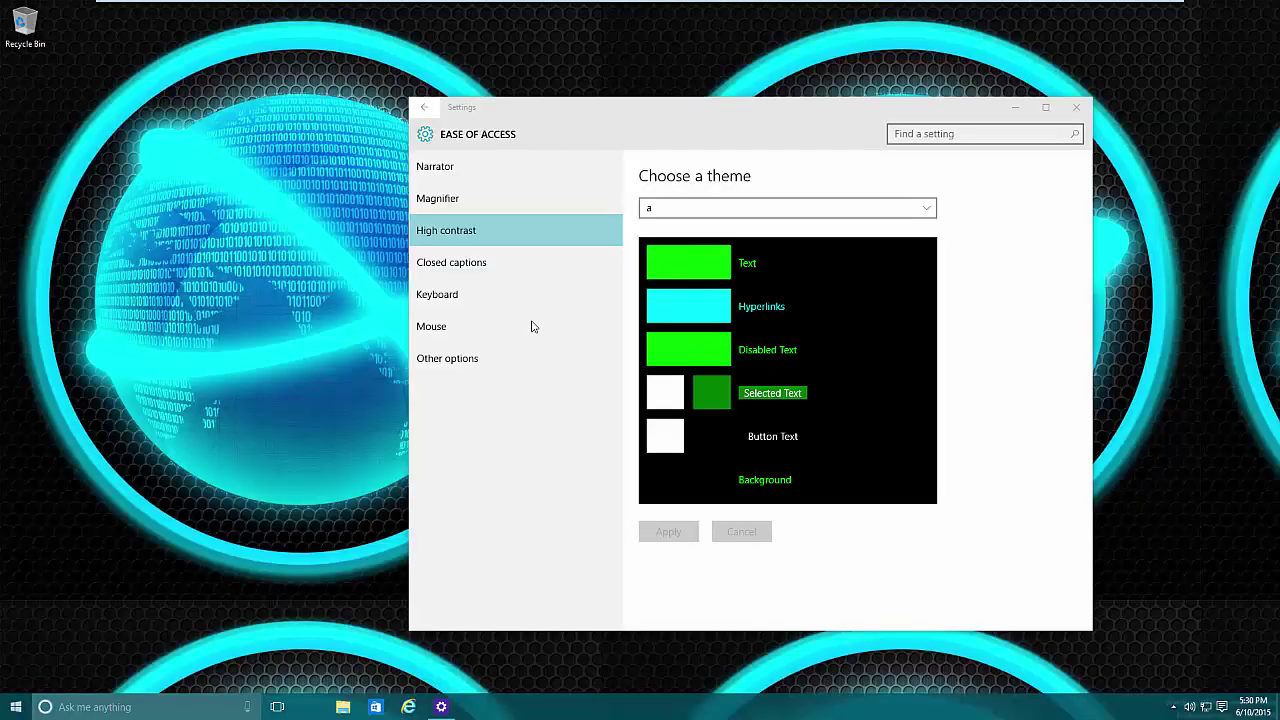
Open Closed captions, view the Caption color choices keeping Default, and scroll down.
{"action": "left_click", "coordinate": [462, 266]}
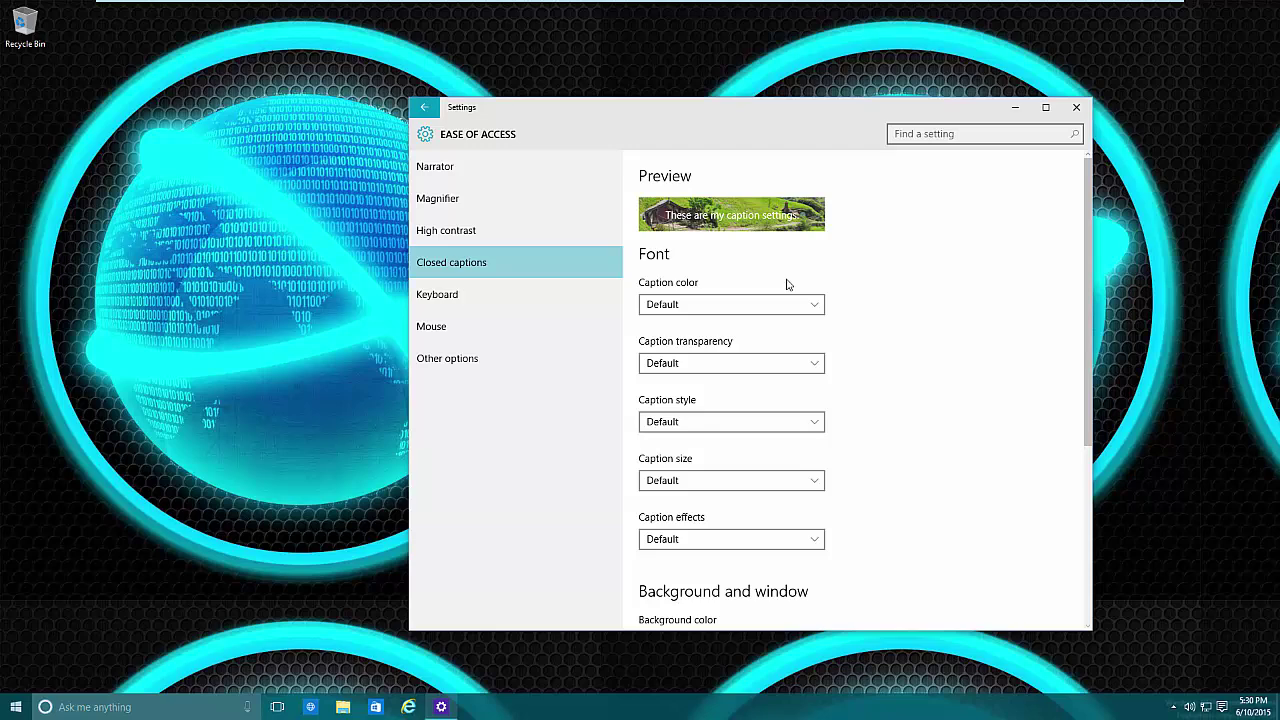
{"action": "left_click", "coordinate": [749, 308]}
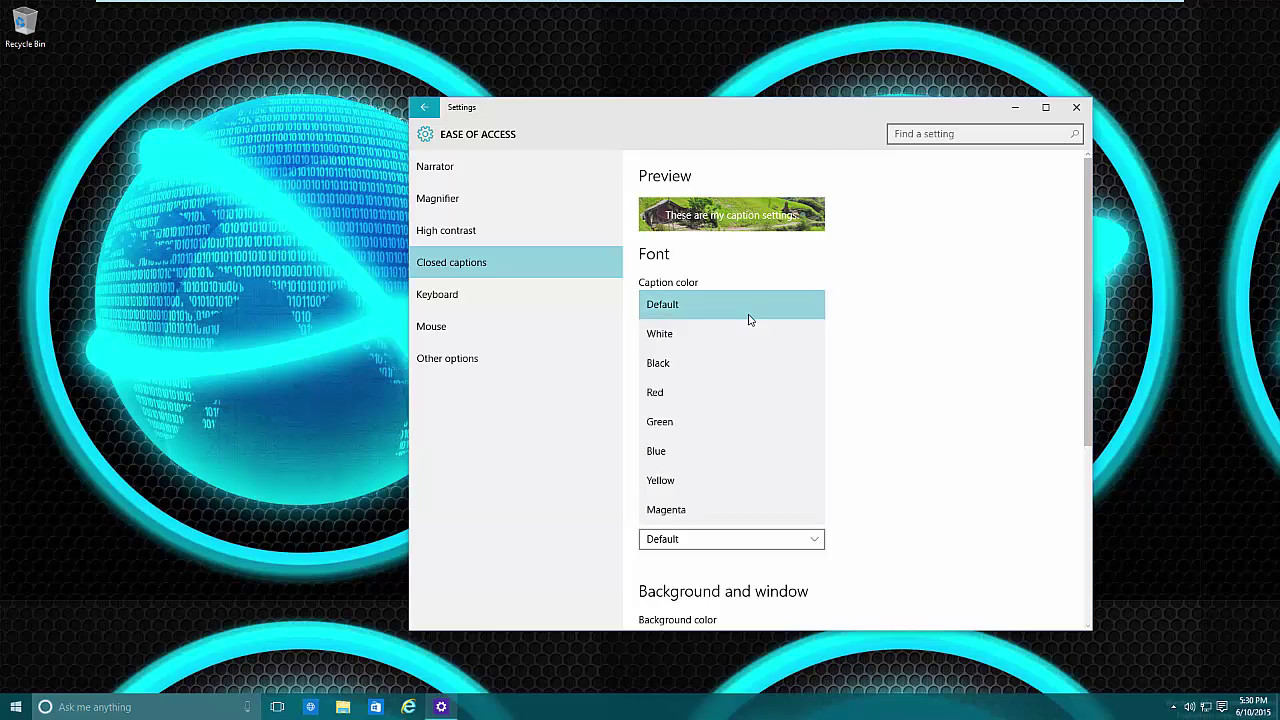
{"action": "left_click", "coordinate": [866, 442]}
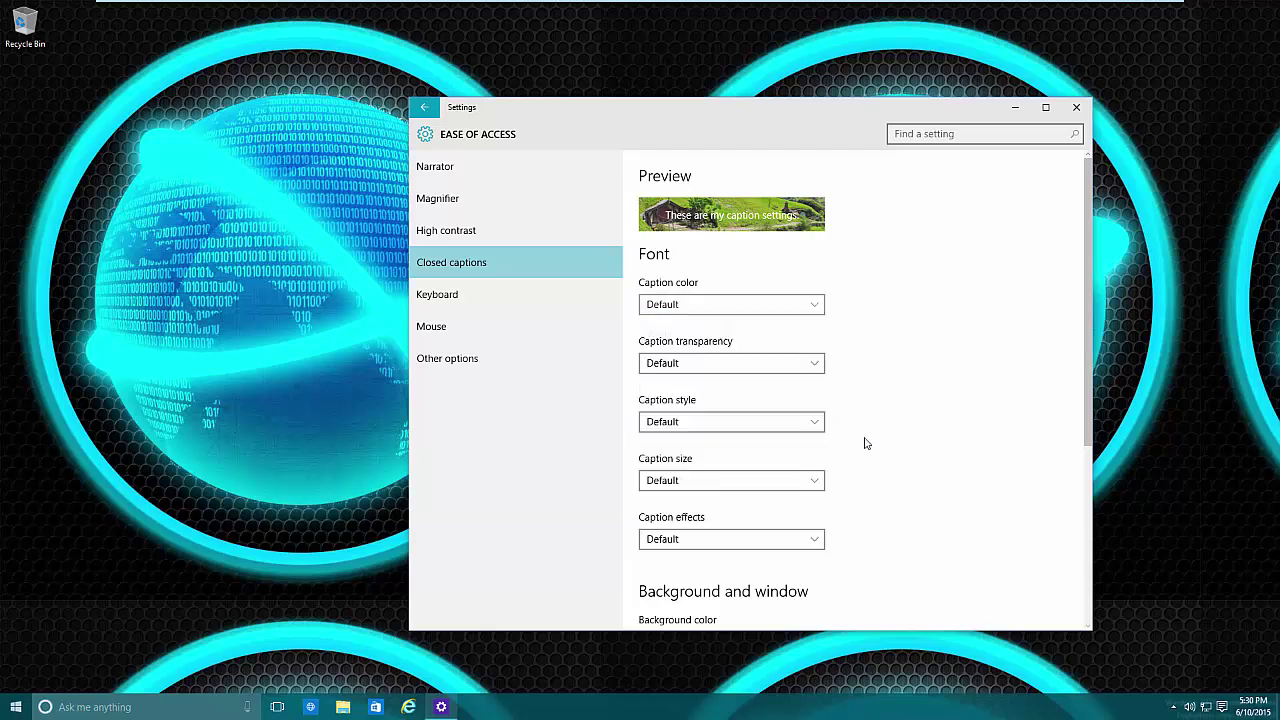
{"action": "scroll", "coordinate": [868, 443], "scroll_direction": "down", "scroll_amount": 5}
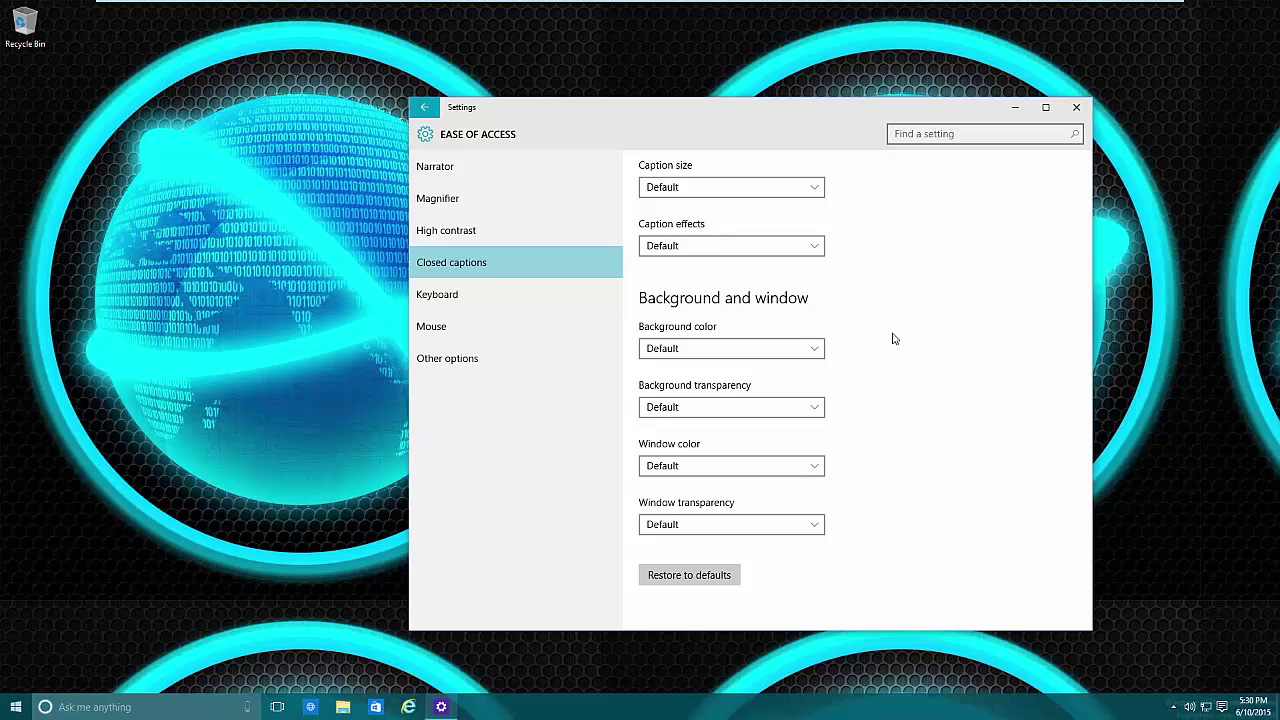
Open the Keyboard settings and switch the On-Screen Keyboard on.
{"action": "left_click", "coordinate": [485, 302]}
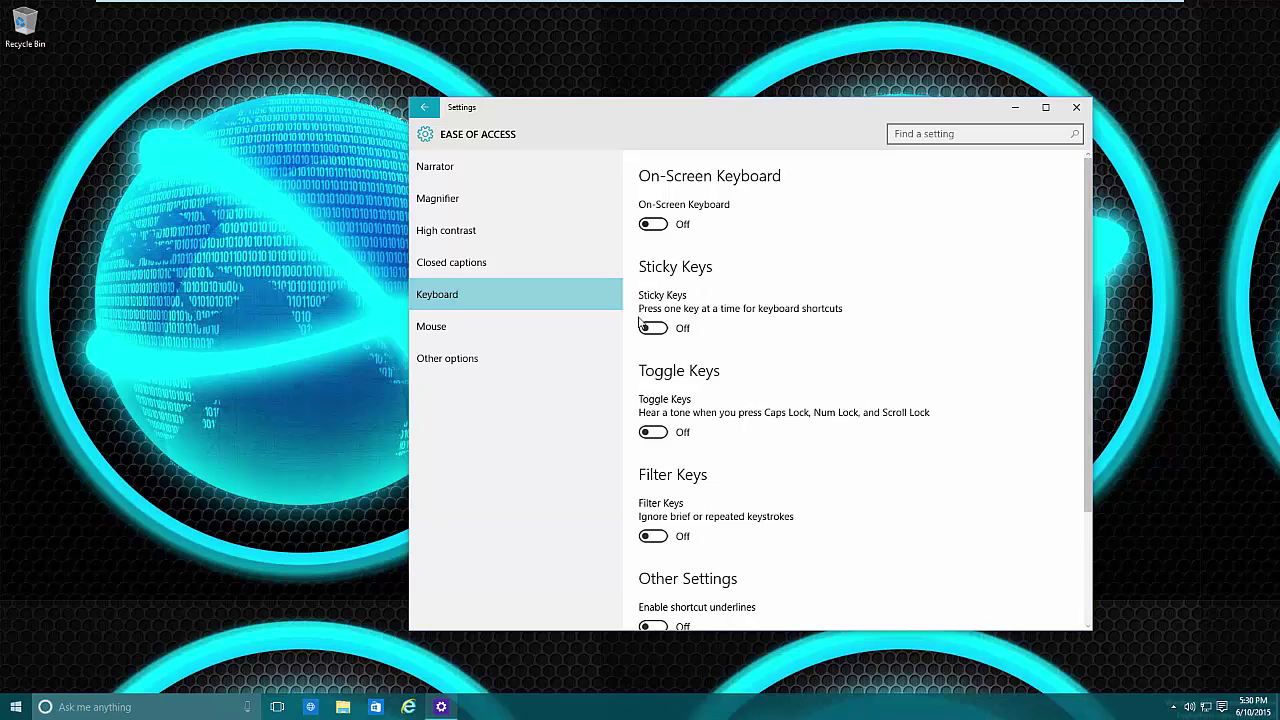
{"action": "scroll", "coordinate": [748, 437], "scroll_direction": "down", "scroll_amount": 3}
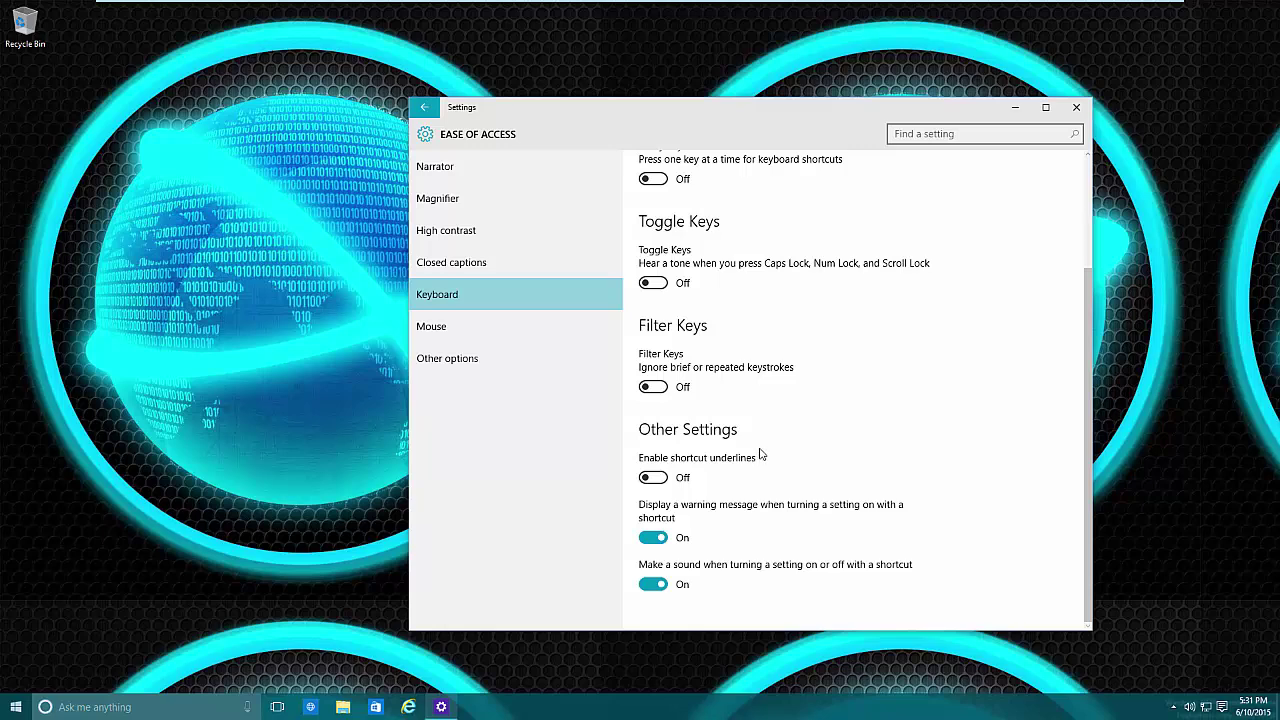
{"action": "scroll", "coordinate": [760, 455], "scroll_direction": "up", "scroll_amount": 3}
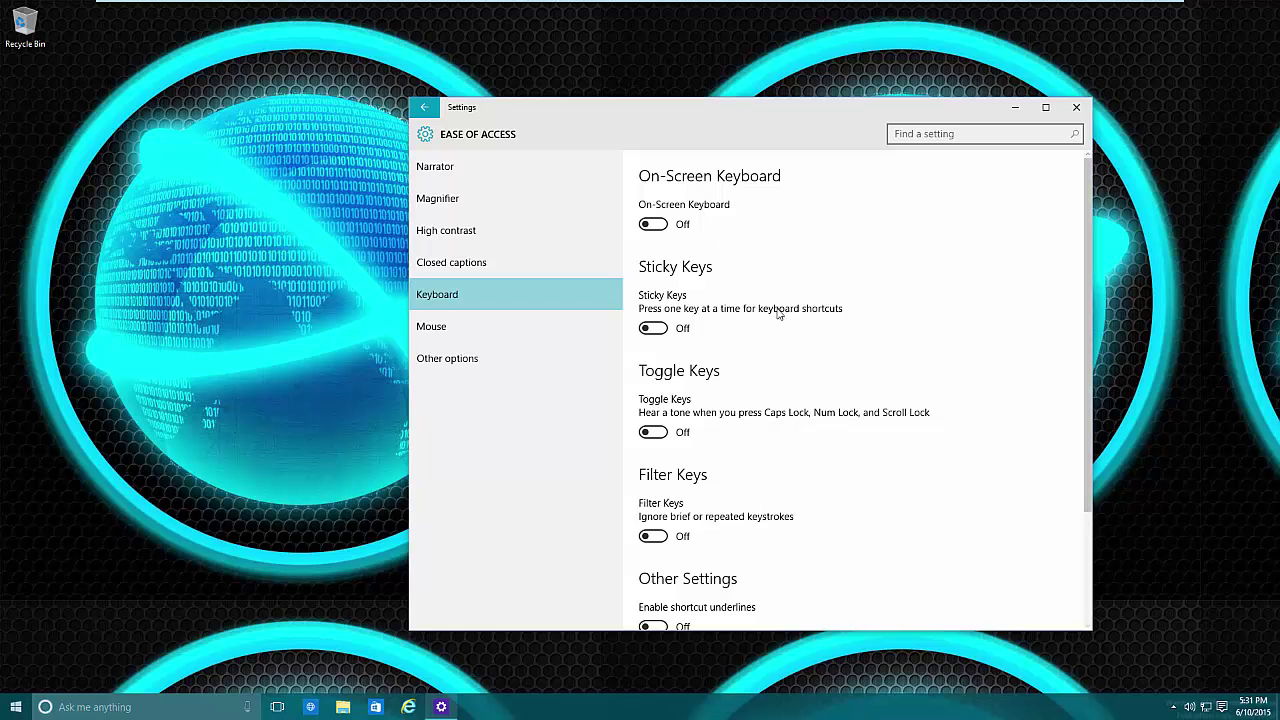
{"action": "left_click", "coordinate": [653, 225]}
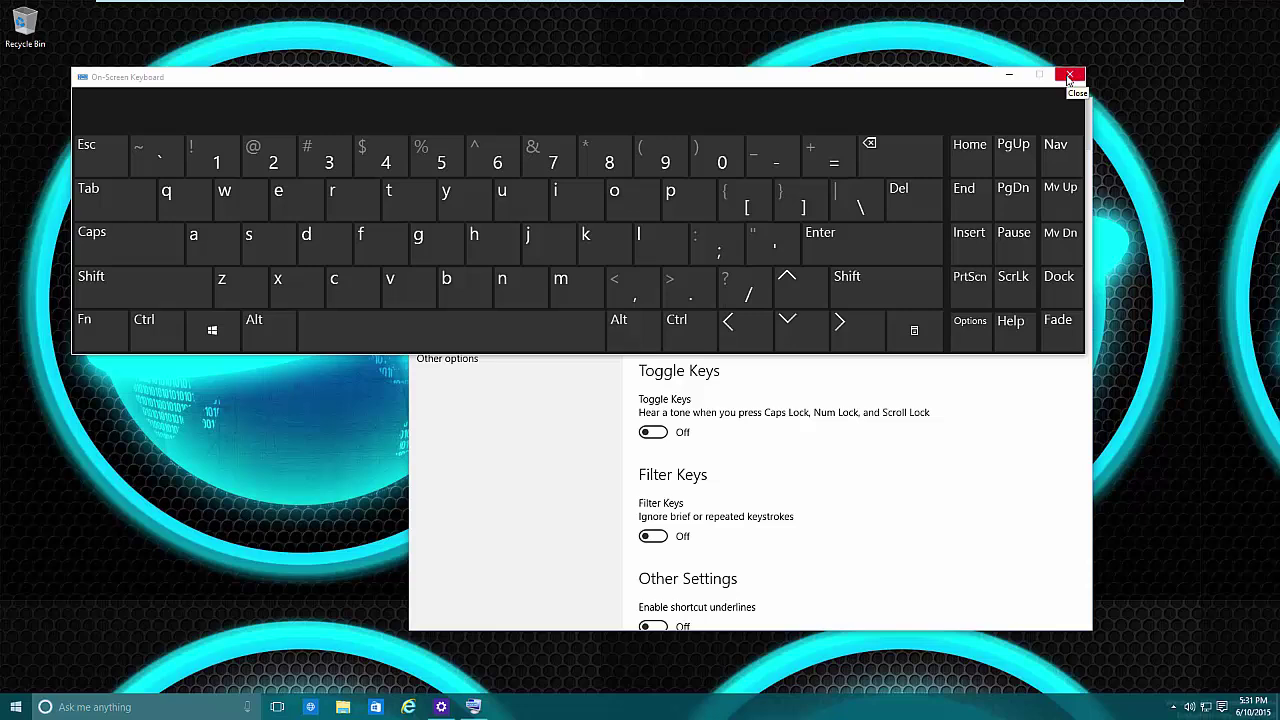
Close the On-Screen Keyboard window, reopen it, and close it again.
{"action": "left_click", "coordinate": [1069, 78]}
{"action": "left_click", "coordinate": [648, 223]}
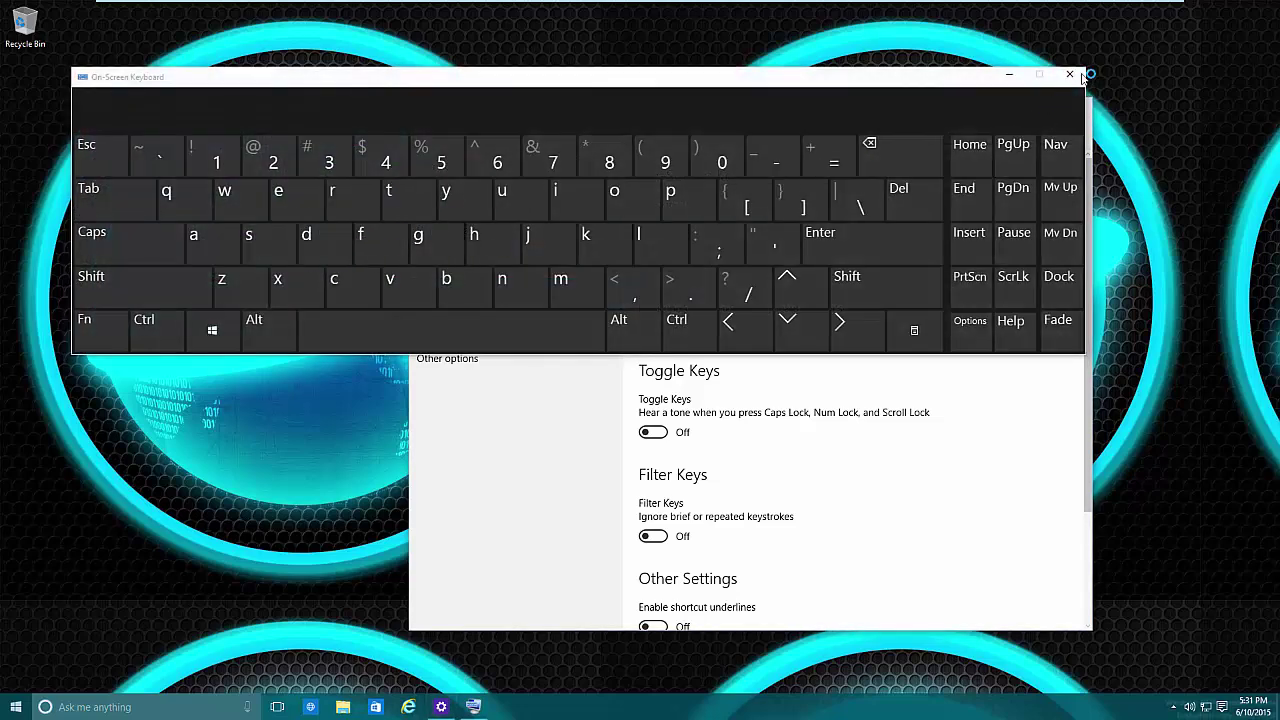
{"action": "left_click", "coordinate": [1070, 76]}
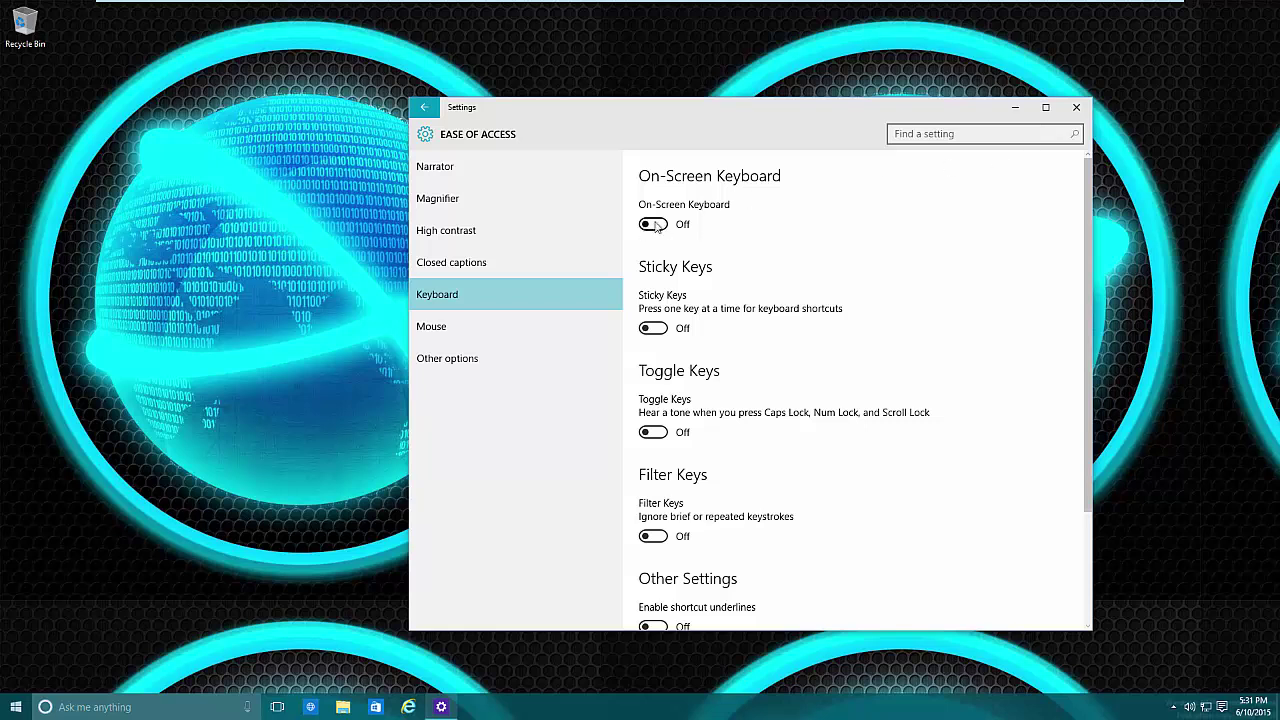
{"action": "left_click", "coordinate": [655, 225]}
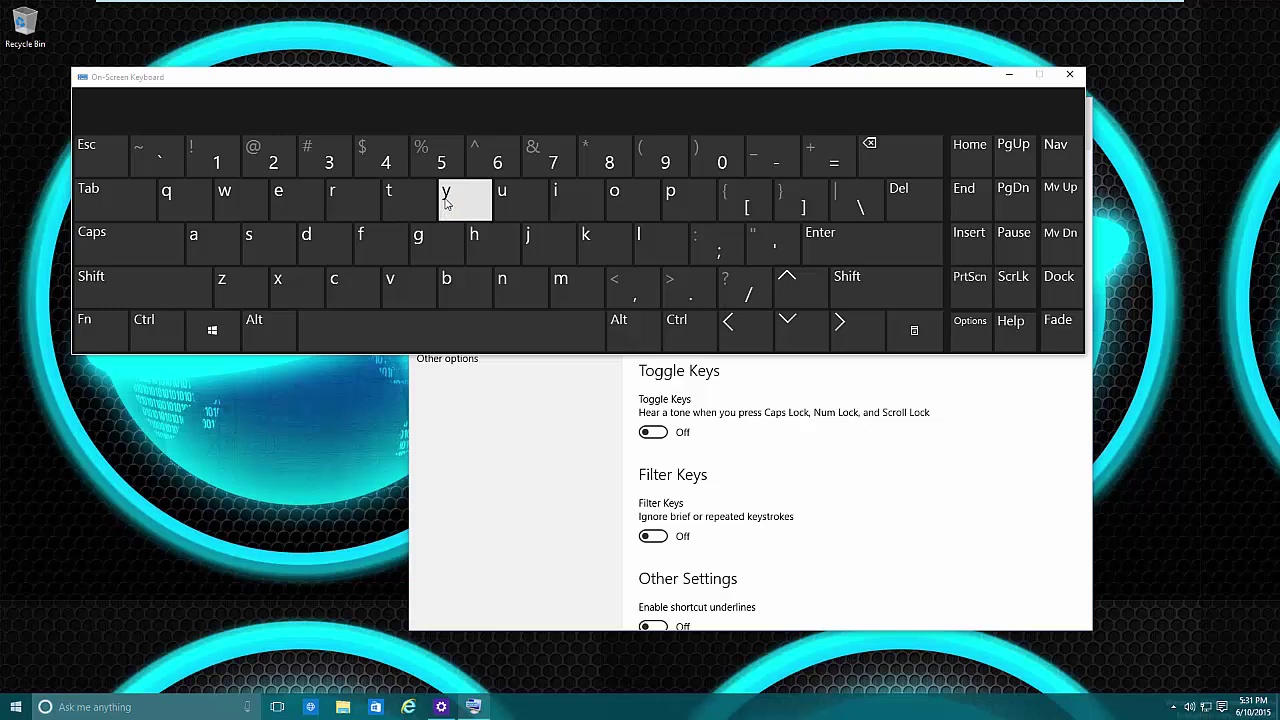
{"action": "left_click", "coordinate": [1069, 76]}
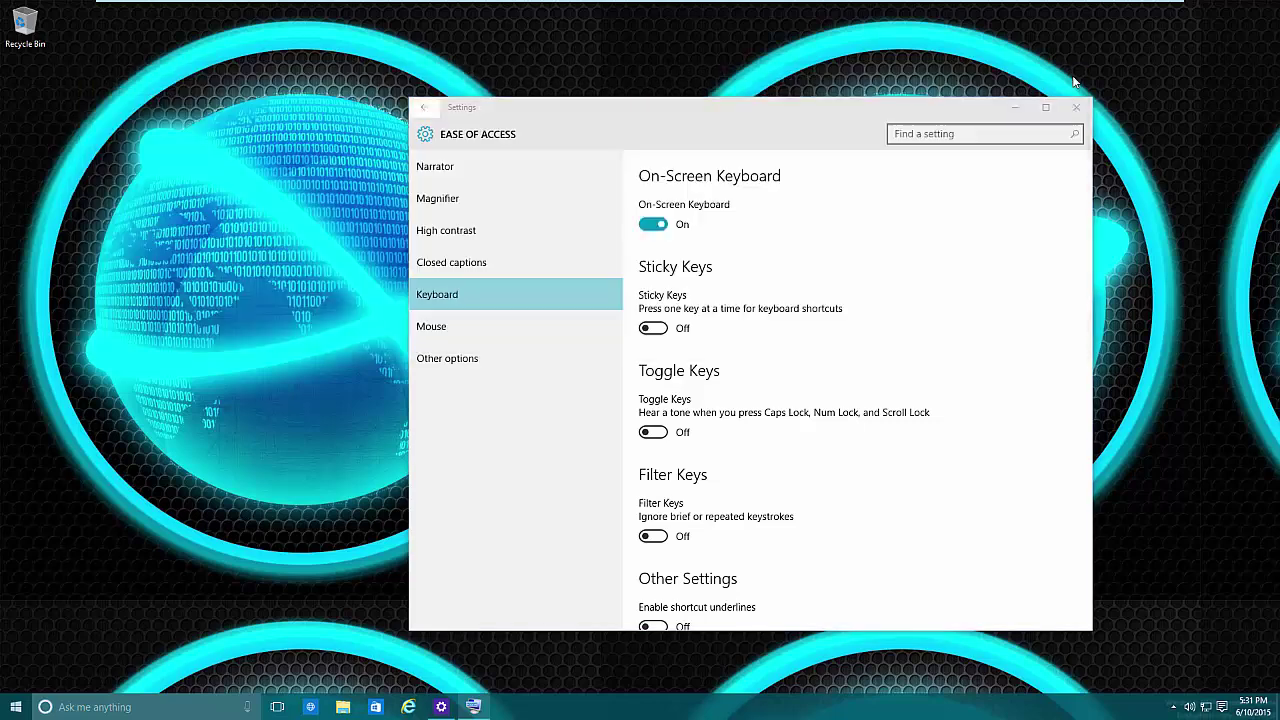
{"action": "left_click", "coordinate": [434, 328]}
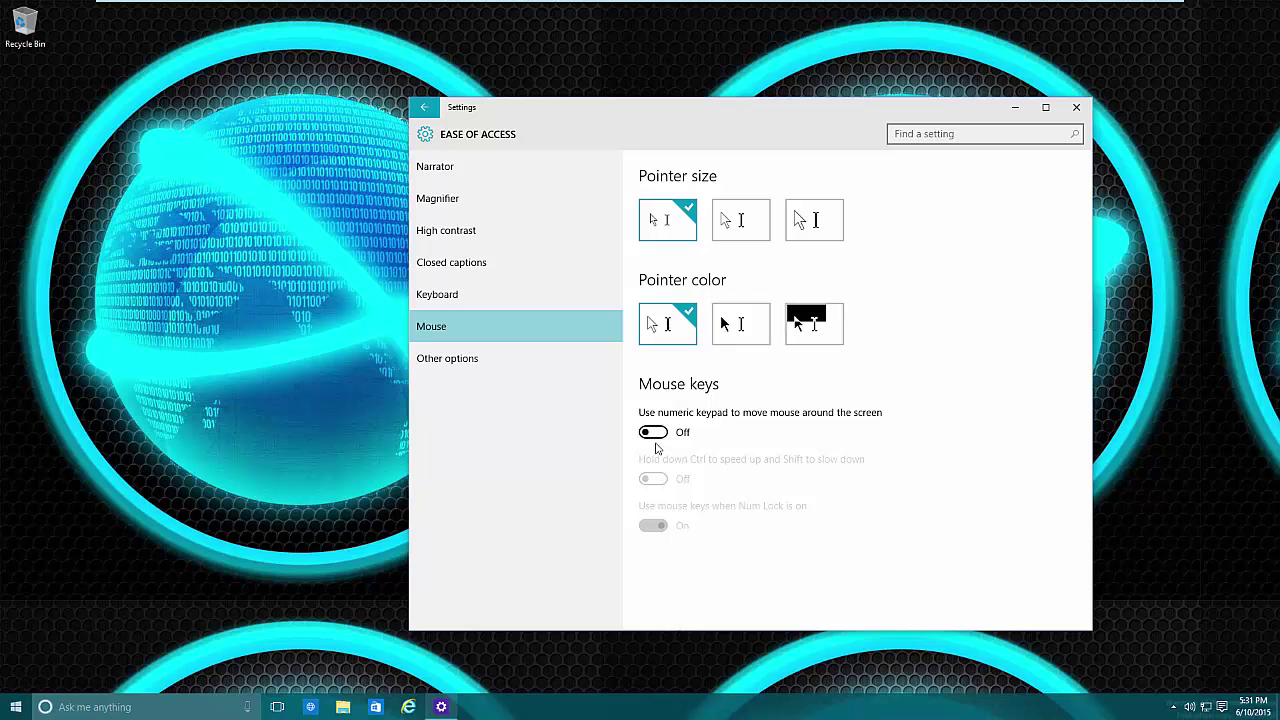
Toggle Mouse keys and the Ctrl/Shift speed option on and off, ending with Mouse keys off.
{"action": "left_click", "coordinate": [653, 433]}
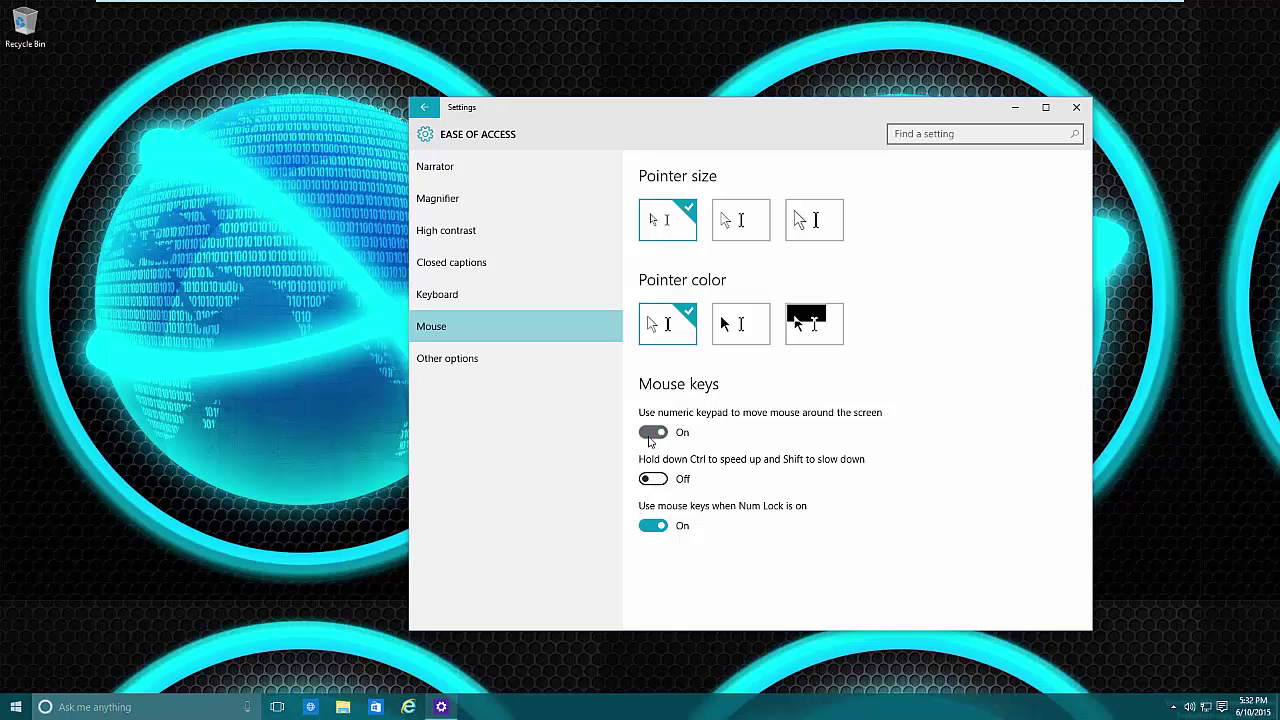
{"action": "left_click", "coordinate": [651, 434]}
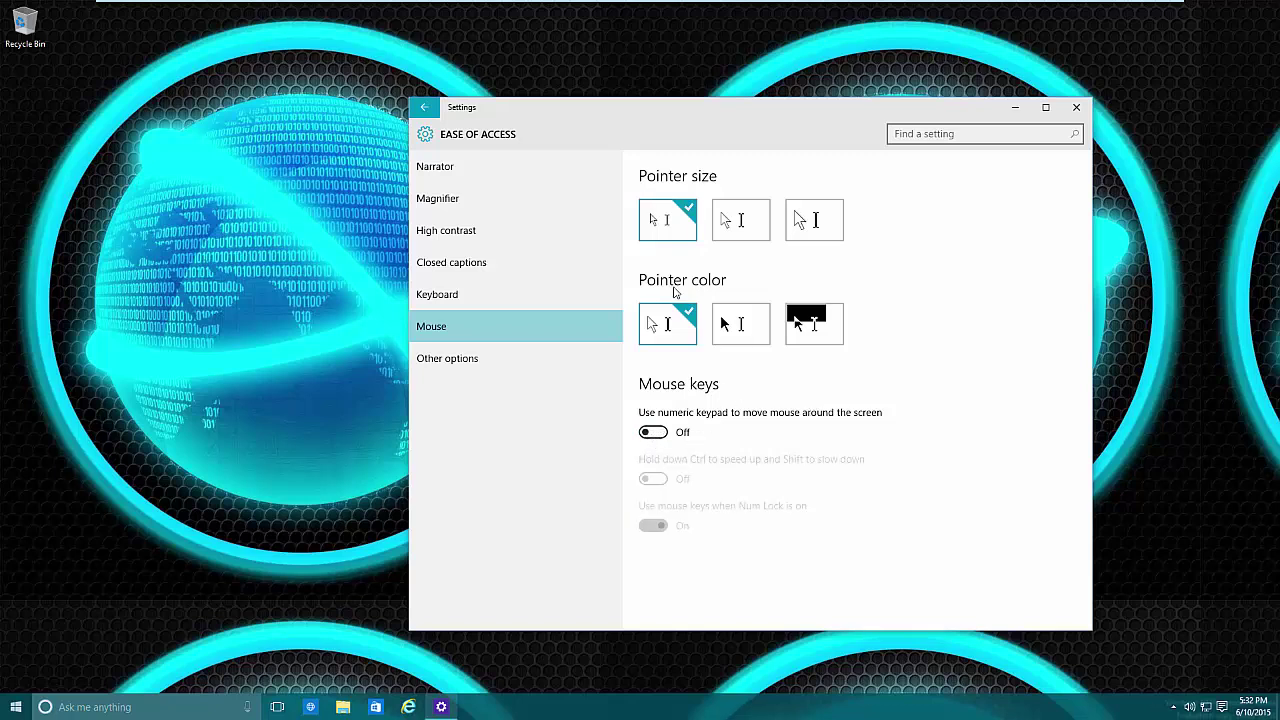
{"action": "left_click", "coordinate": [654, 436]}
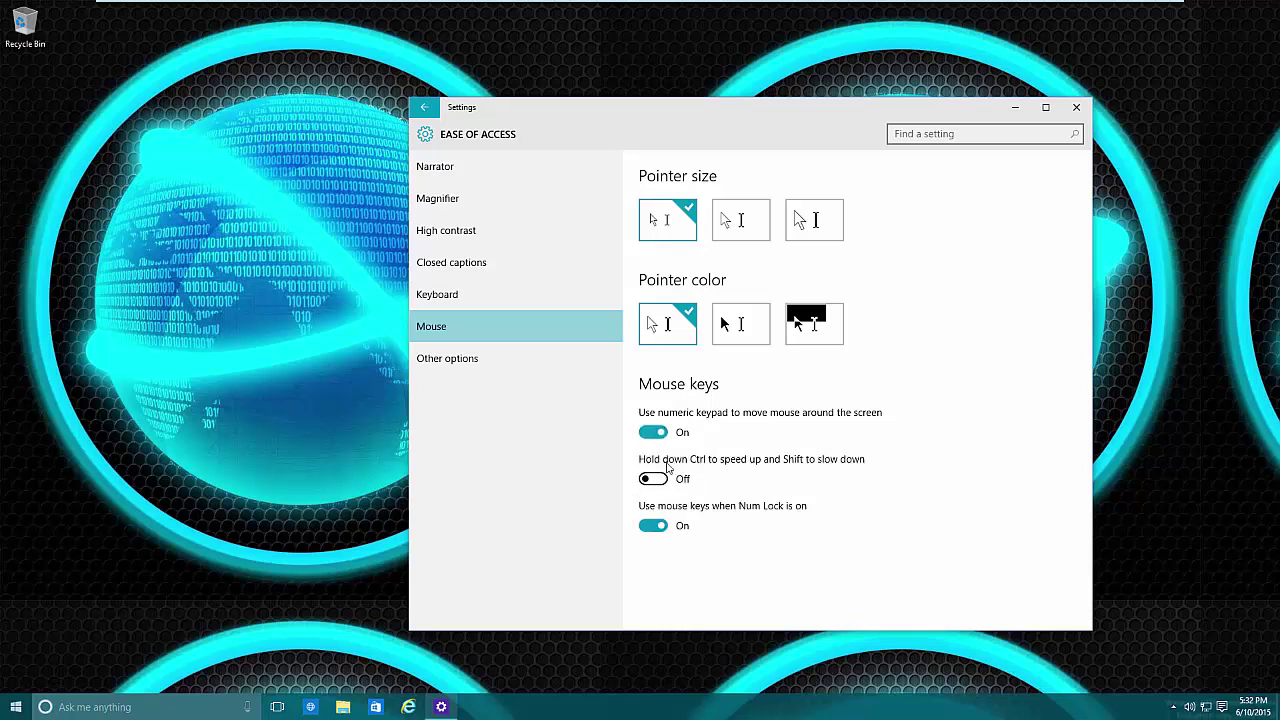
{"action": "left_click", "coordinate": [660, 480]}
{"action": "left_click", "coordinate": [660, 479]}
{"action": "left_click", "coordinate": [652, 432]}
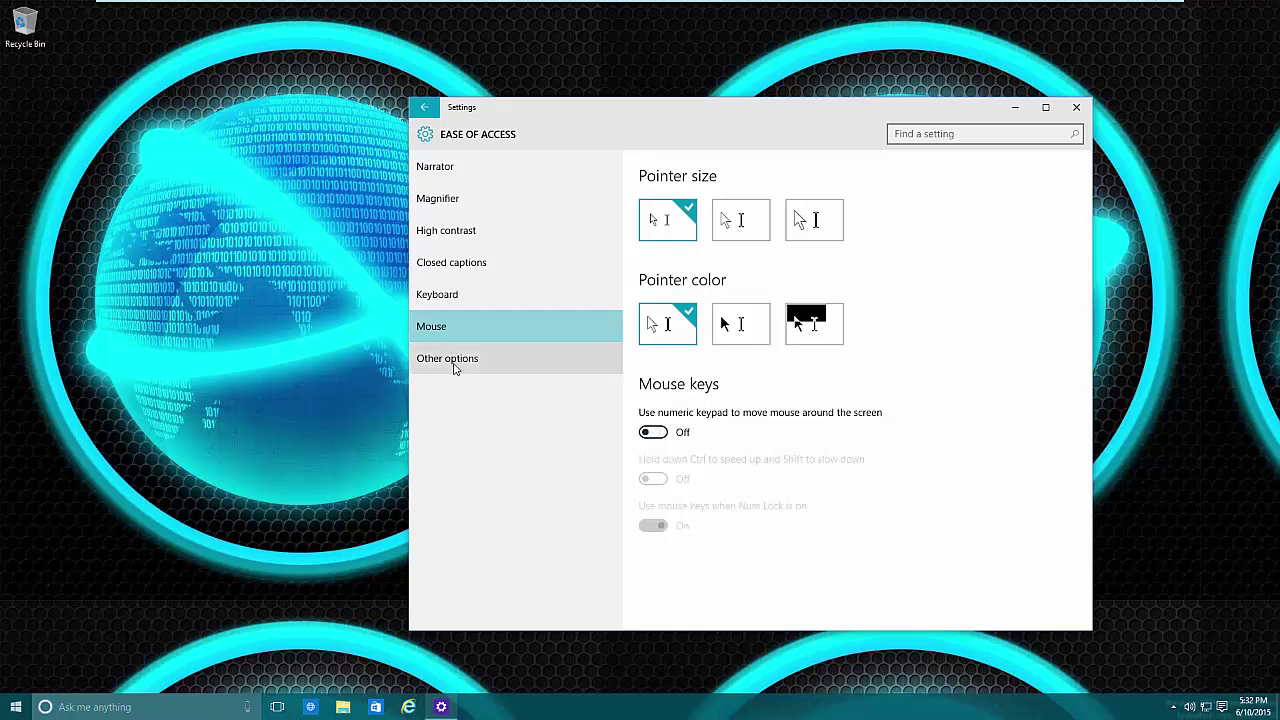
Open Visual options and make the text cursor slightly thicker with its slider.
{"action": "left_click", "coordinate": [454, 364]}
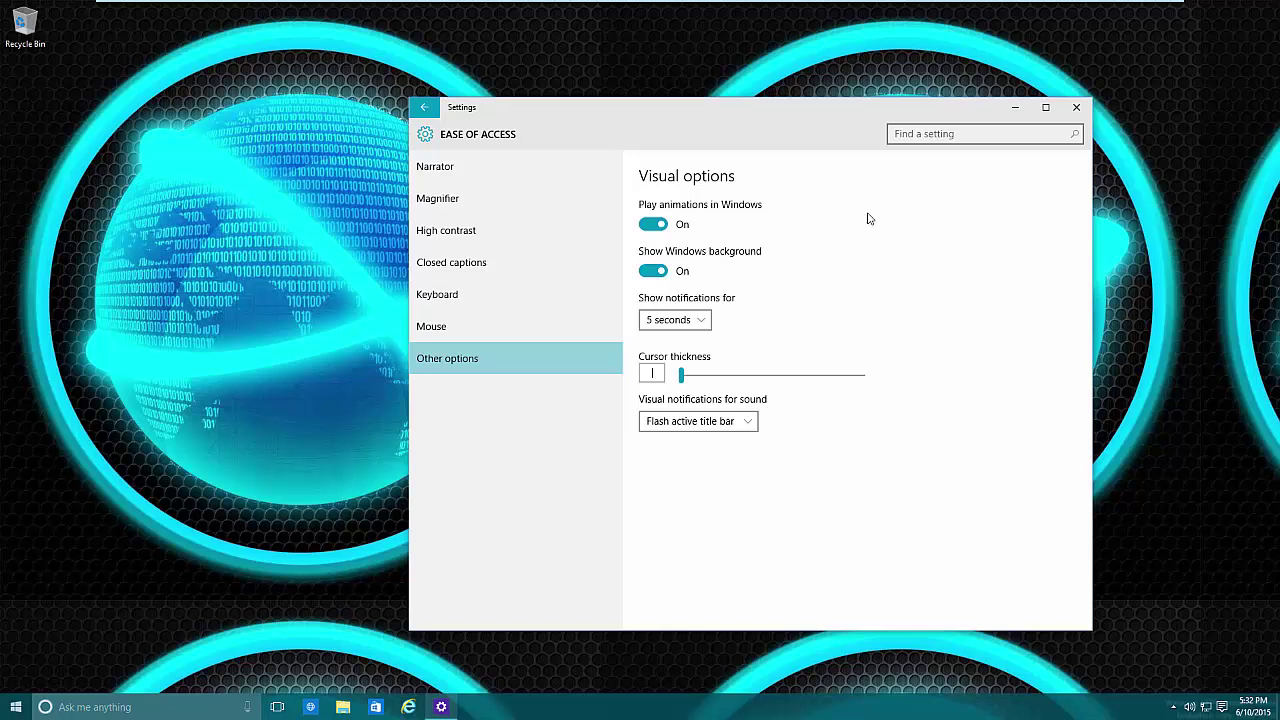
{"action": "left_click", "coordinate": [738, 421]}
{"action": "left_click", "coordinate": [810, 435]}
{"action": "left_click_drag", "start_coordinate": [680, 376], "coordinate": [608, 380]}
{"action": "mouse_move", "coordinate": [681, 376]}
{"action": "left_mouse_down"}
{"action": "mouse_move", "coordinate": [704, 385]}
{"action": "mouse_move", "coordinate": [689, 378]}
{"action": "left_mouse_up"}
Keep sound visual notifications set to Flash active title bar.
{"action": "left_click", "coordinate": [728, 424]}
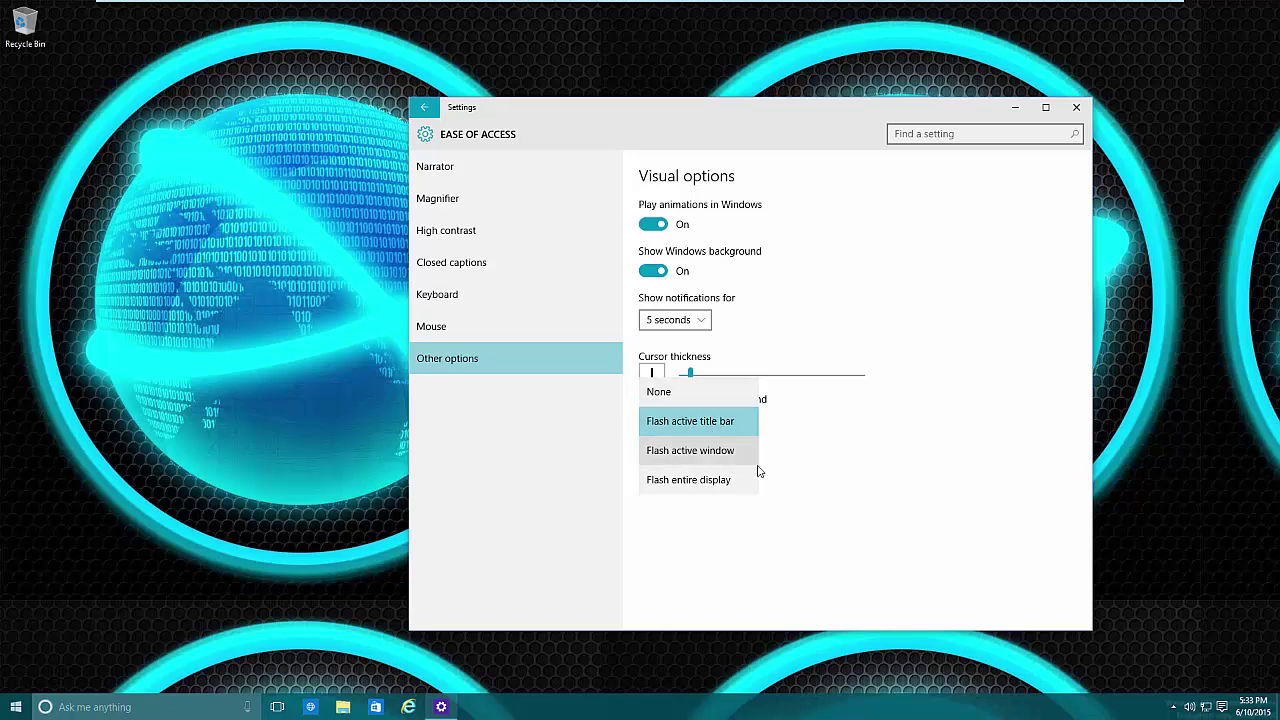
{"action": "left_click", "coordinate": [816, 456]}
{"action": "left_click", "coordinate": [712, 428]}
{"action": "left_click", "coordinate": [820, 445]}
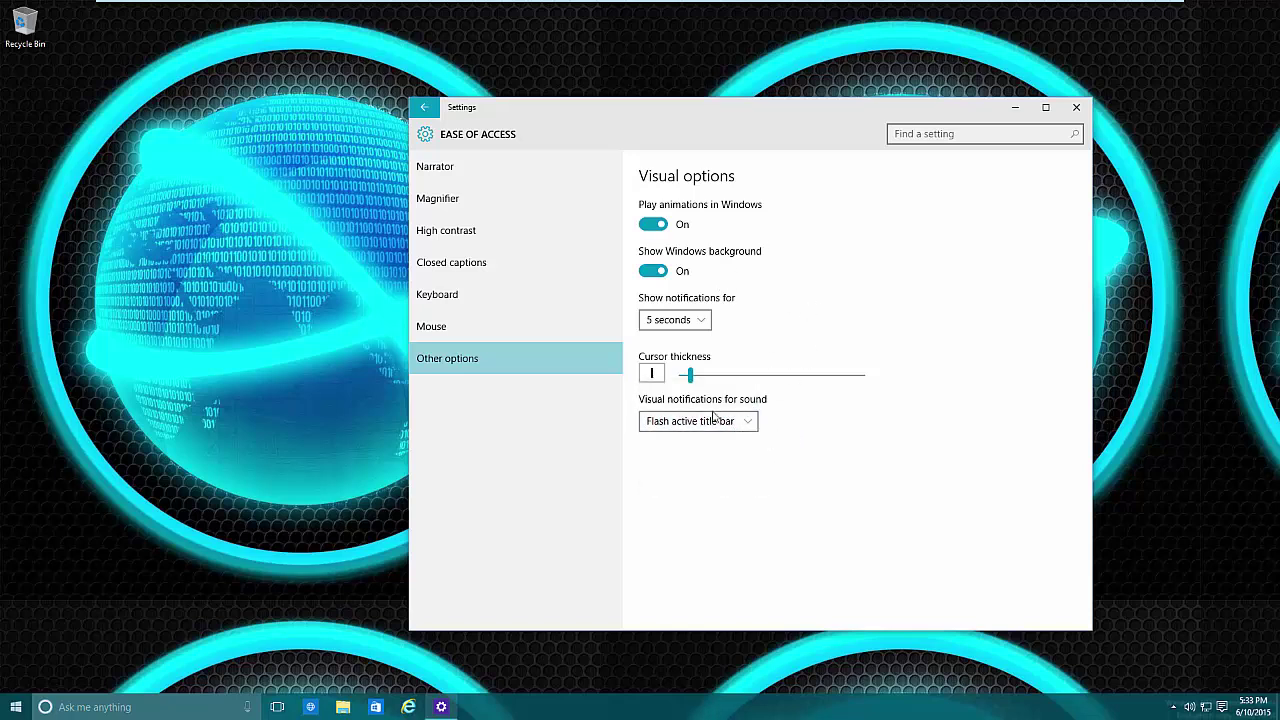